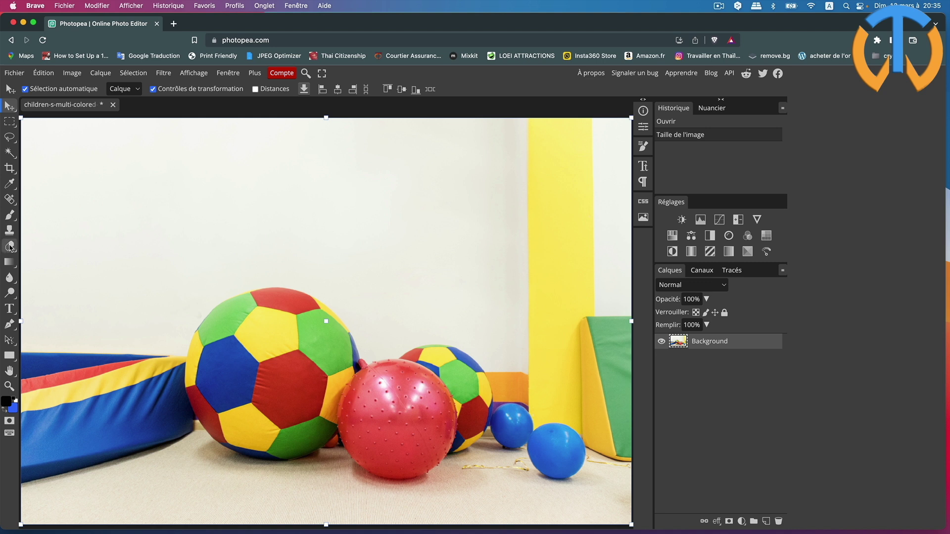
Enlarge the Eraser brush and erase a cloud-shaped patch of wall above the big ball
click(10, 247)
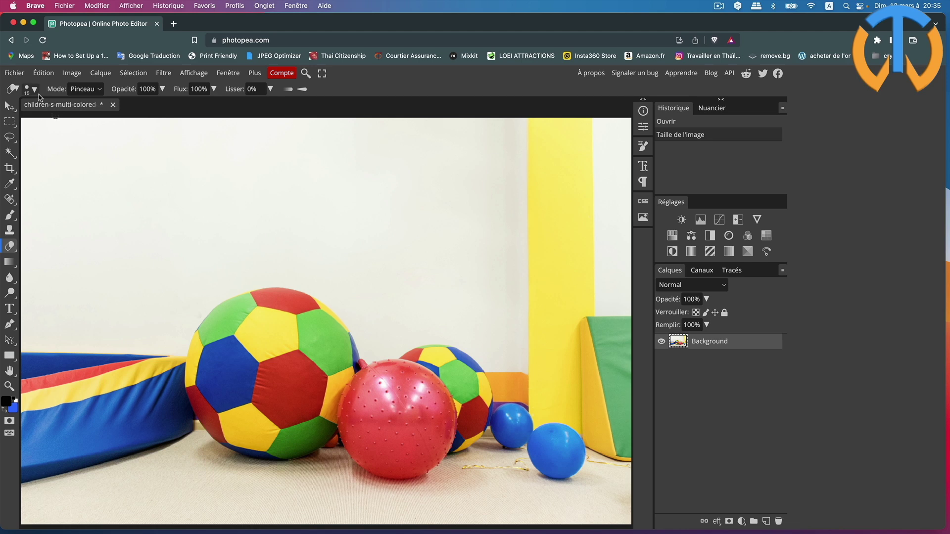
click(35, 90)
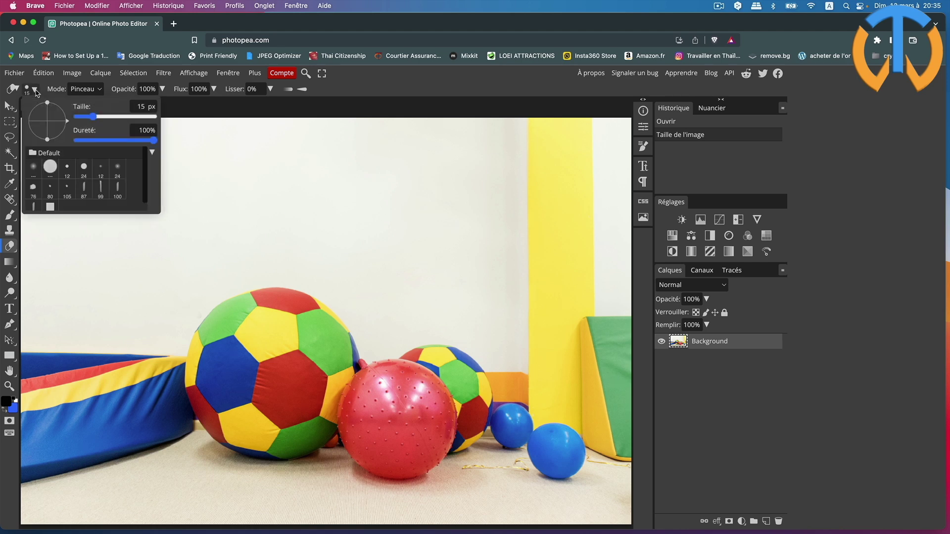
drag(93, 116, 113, 117)
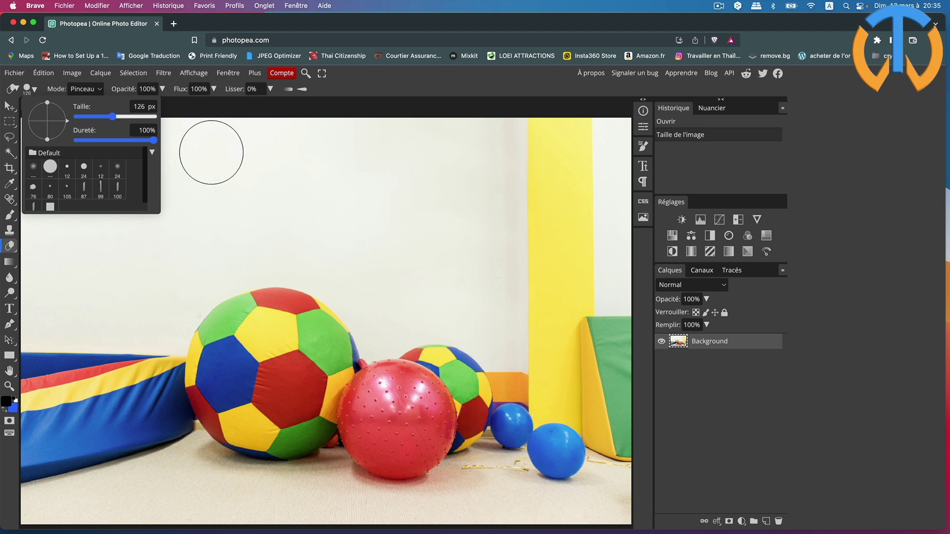
mouse_move(211, 149)
mouse_down()
mouse_move(230, 134)
mouse_move(264, 239)
mouse_up()
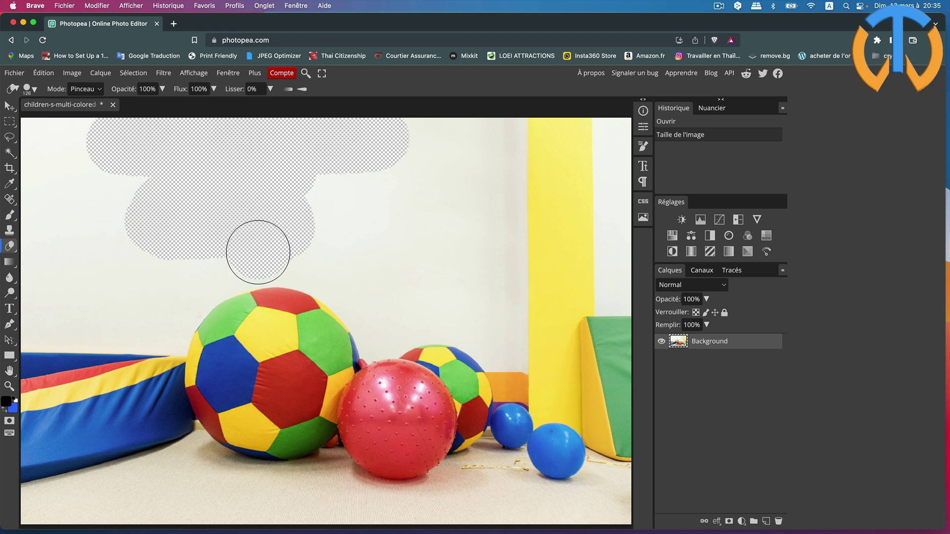
mouse_move(264, 239)
mouse_down()
mouse_move(256, 257)
mouse_move(220, 265)
mouse_up()
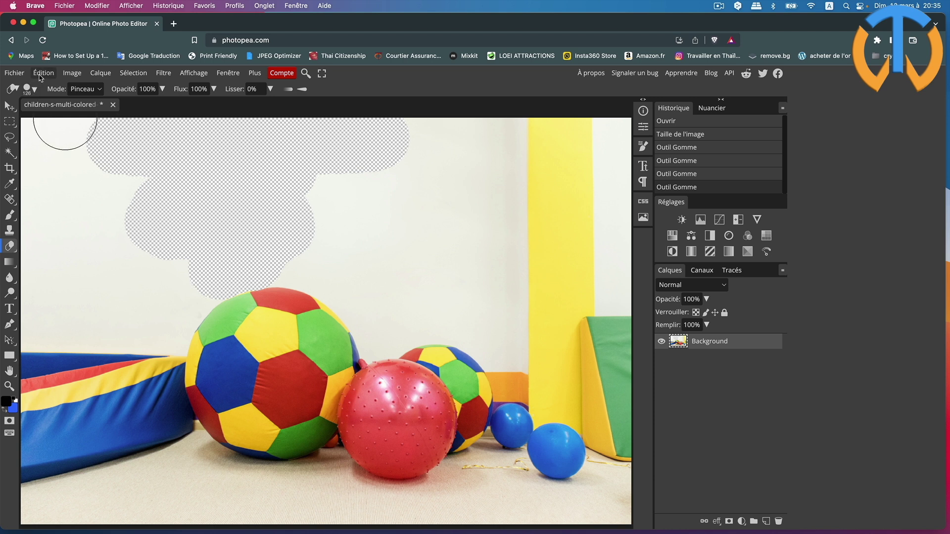
Undo the hand-erased strokes to restore the wall, then switch to the Magic Eraser
key(ctrl+z)
key(ctrl+z)
key(ctrl+z)
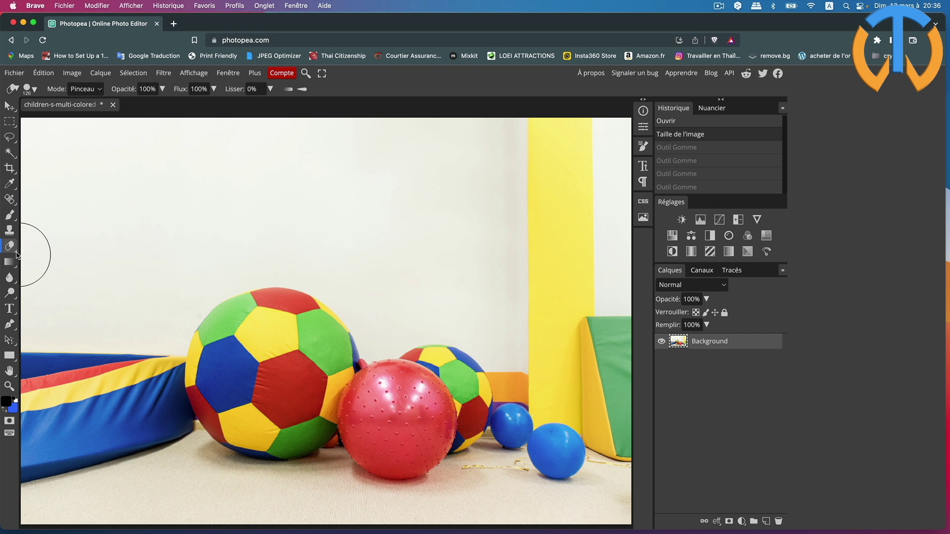
right_click(17, 255)
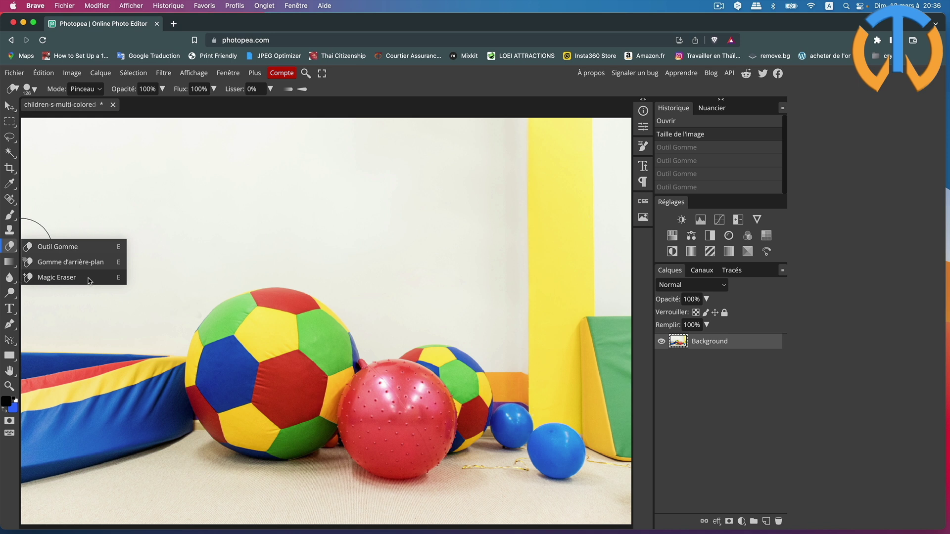
click(89, 280)
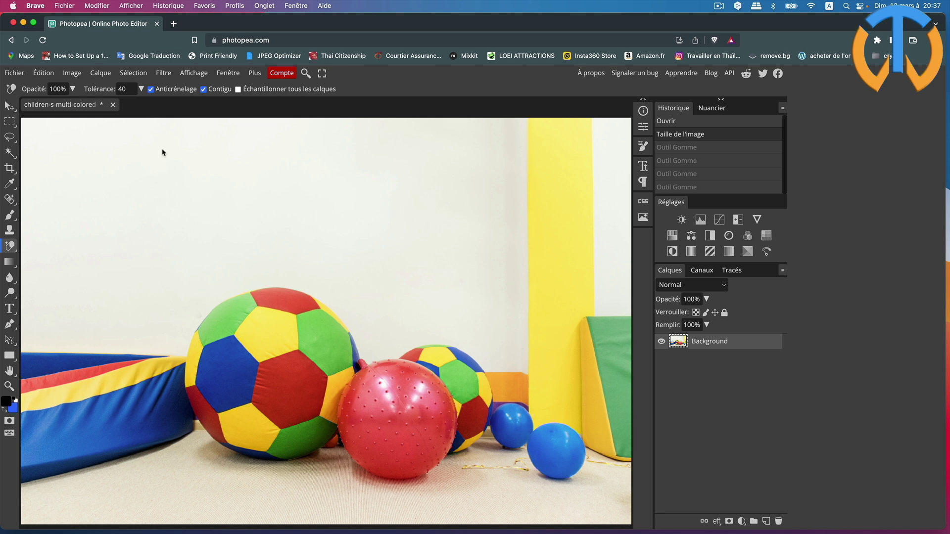
Magic-erase the white wall, the right-edge strip and background near the small blue balls
click(317, 210)
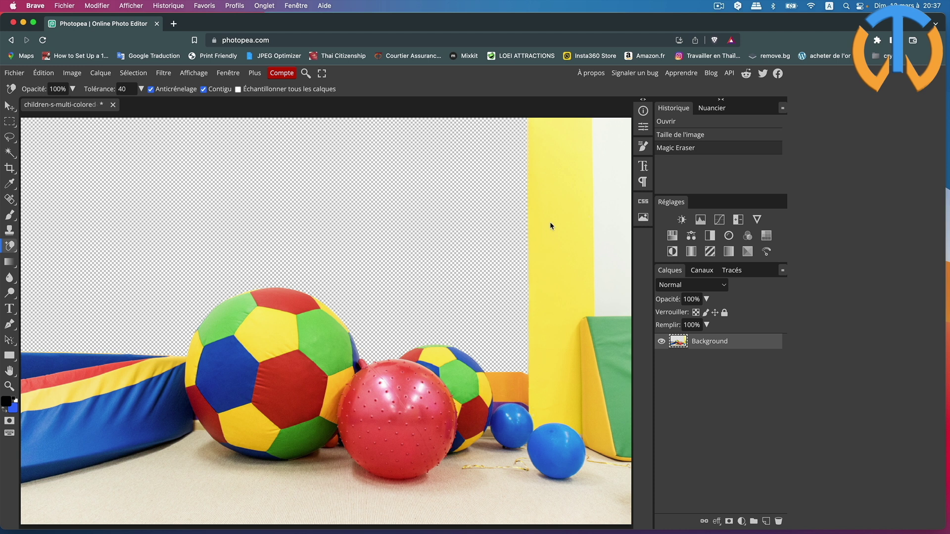
click(620, 201)
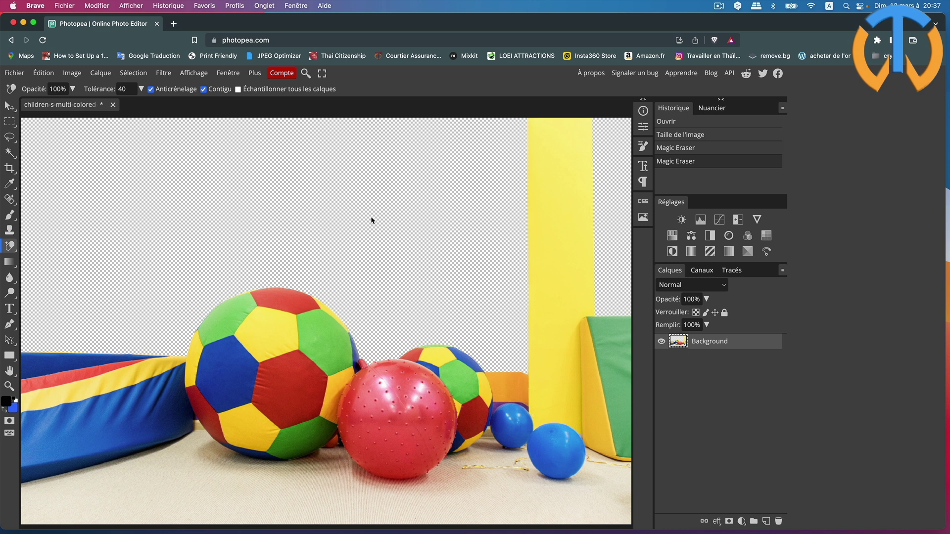
click(276, 336)
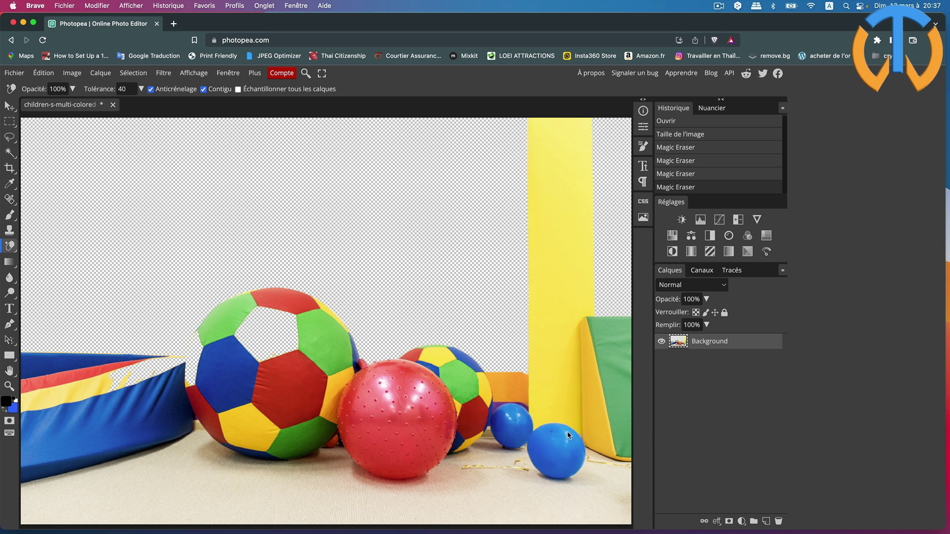
click(548, 448)
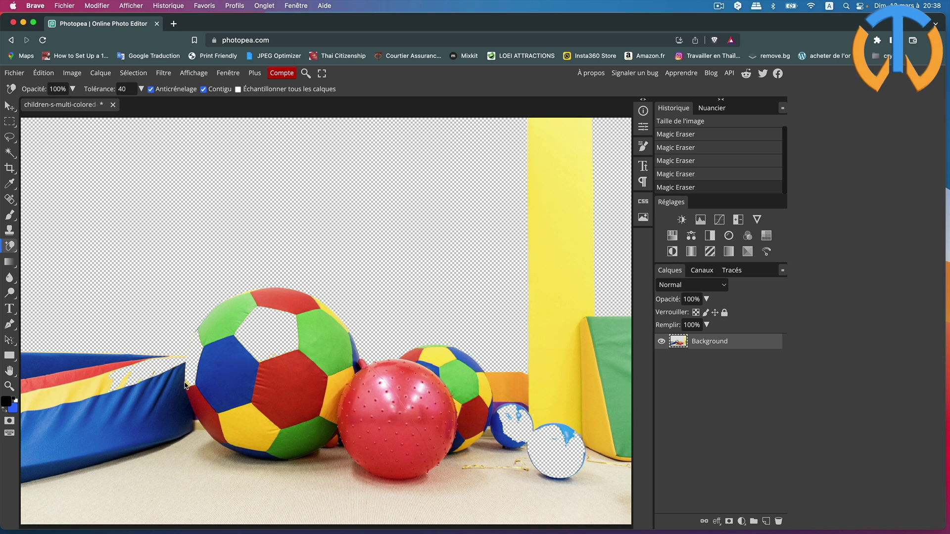
Zoom in closely on the big ball's left edge until pixels are visible
click(9, 387)
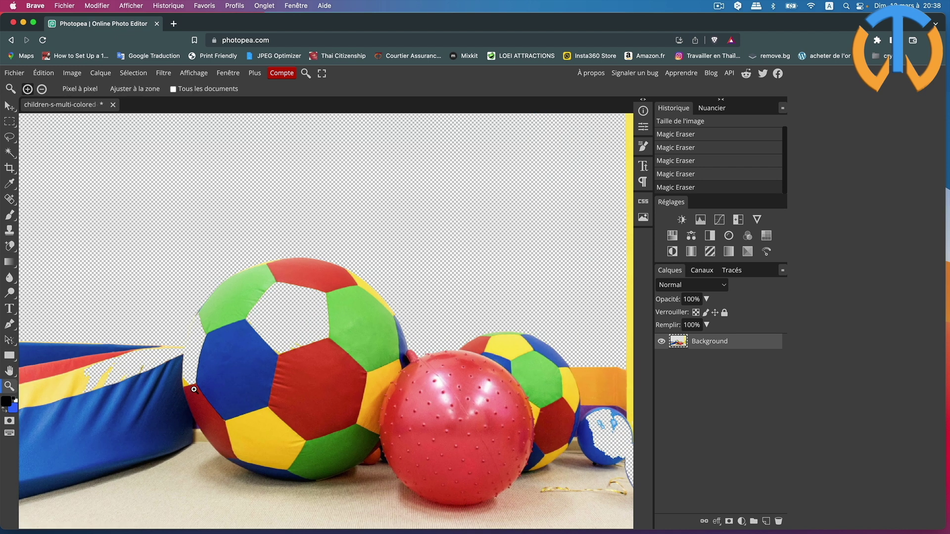
click(194, 390)
click(194, 390)
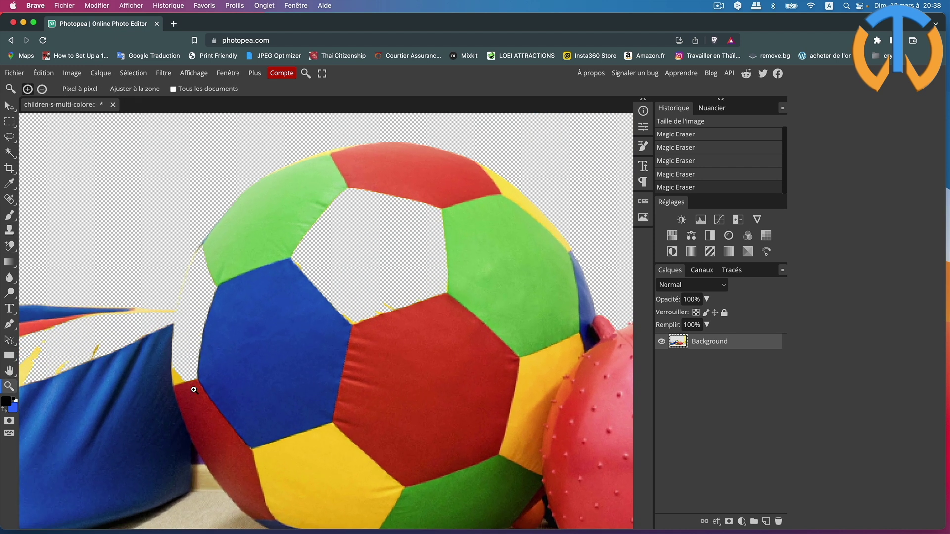
click(194, 390)
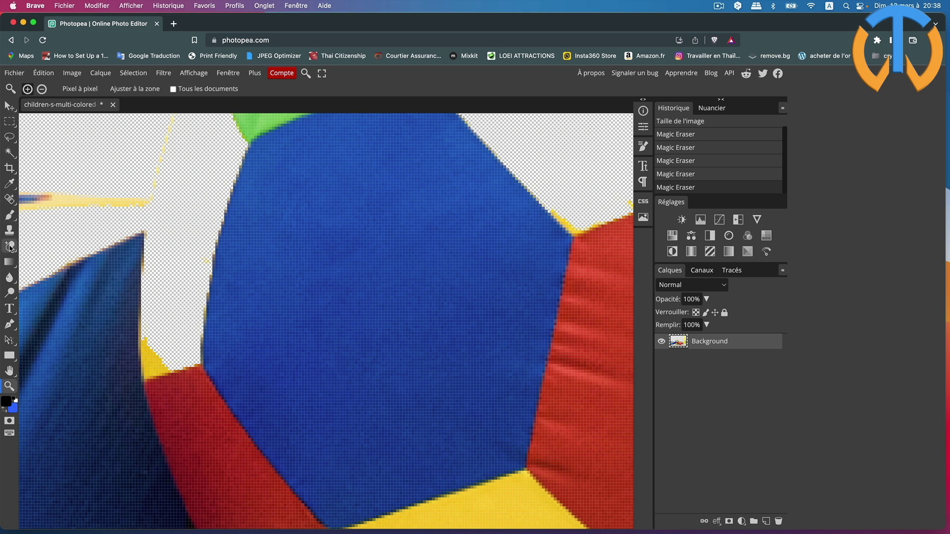
Magic-erase the leftover yellow patch and thin yellow strip along the ball's edge
click(11, 247)
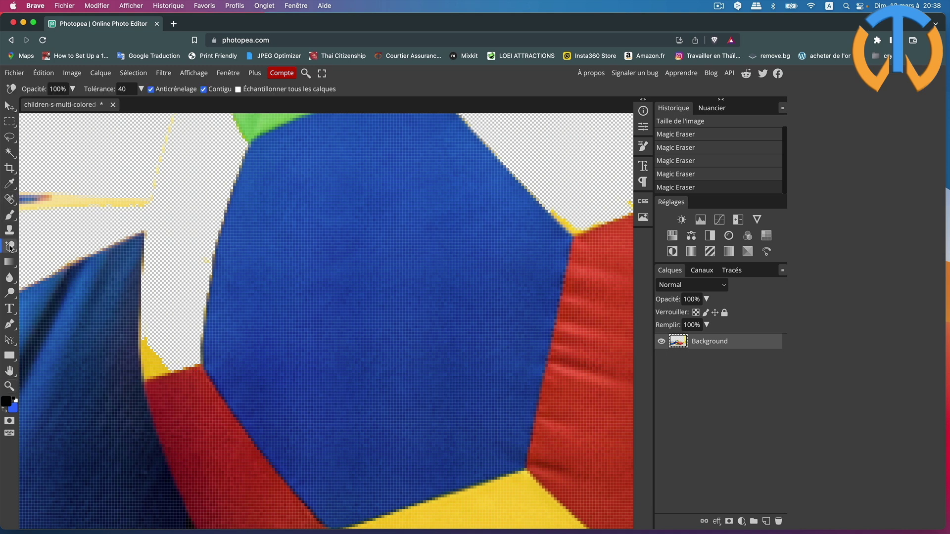
click(152, 358)
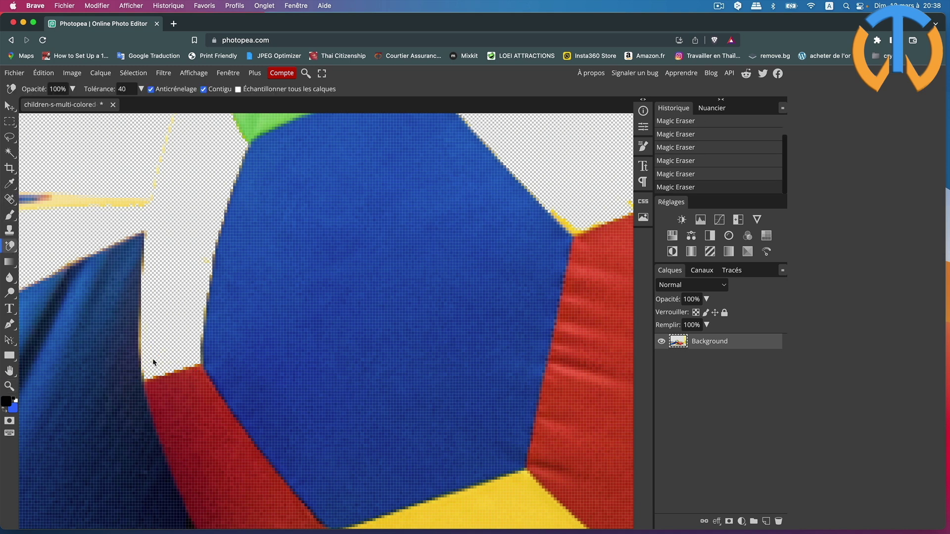
click(99, 203)
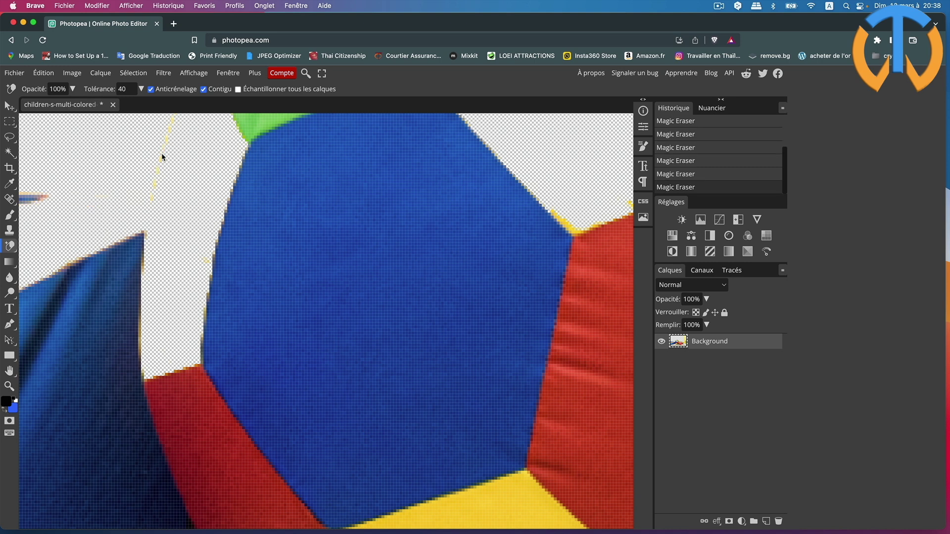
scroll(164, 206, up, 2)
scroll(166, 212, up, 5)
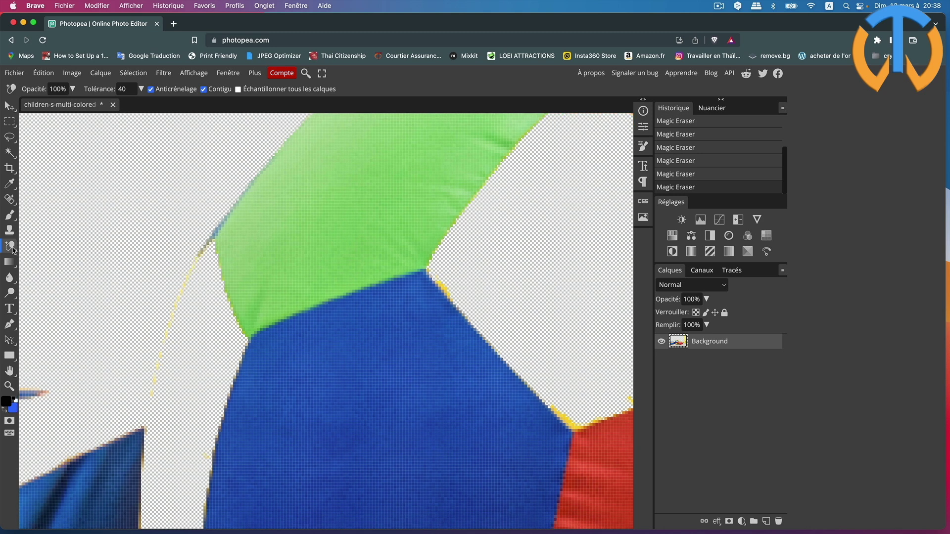
Switch to the regular Eraser at 7 px and wipe the yellow fringes along the green and blue edges
right_click(11, 251)
click(40, 243)
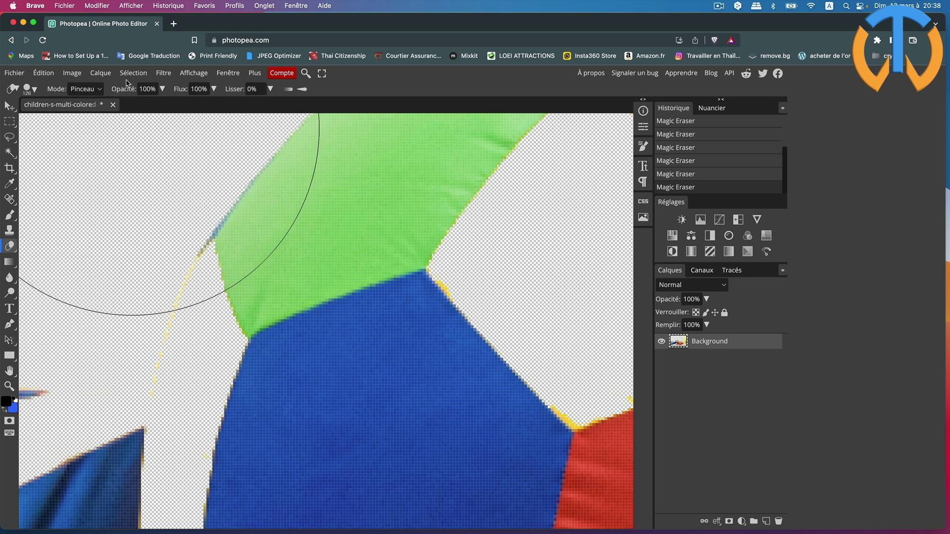
click(30, 89)
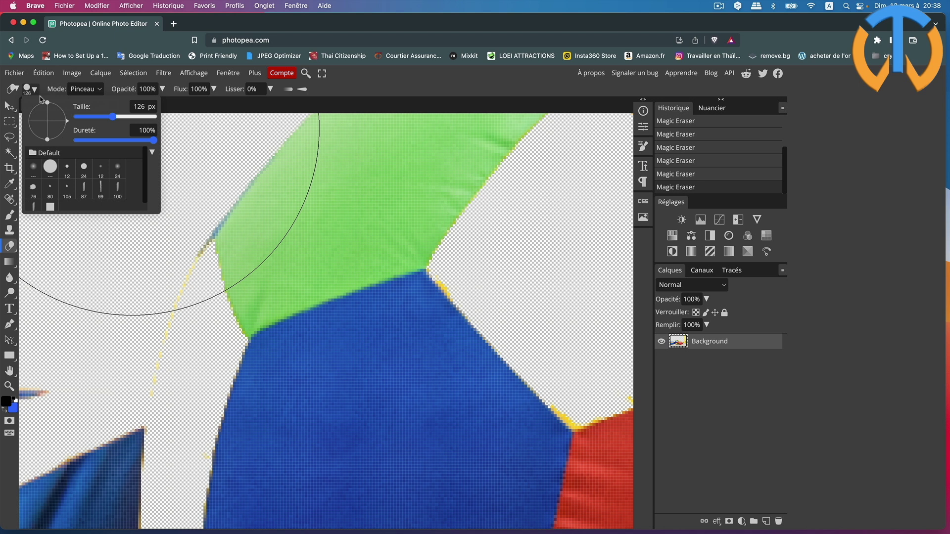
drag(112, 117, 90, 119)
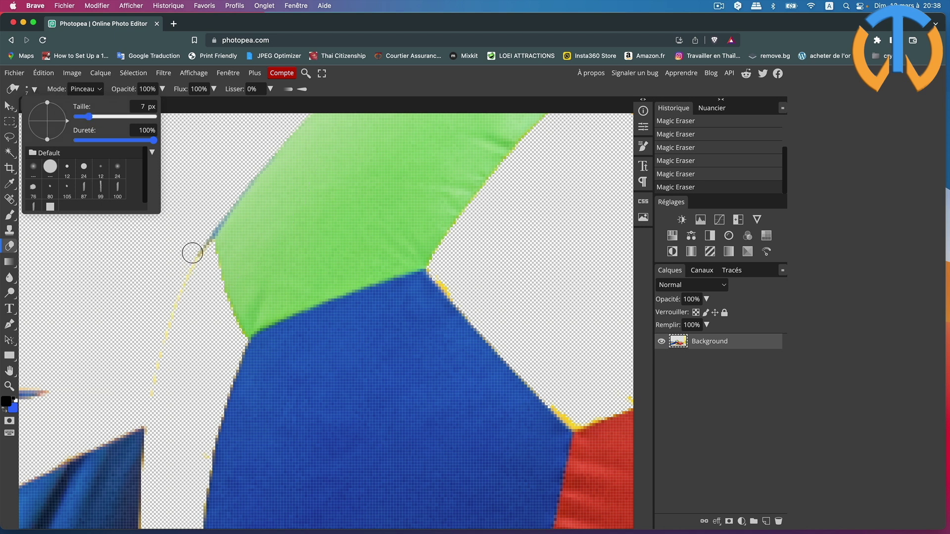
click(199, 244)
drag(199, 244, 151, 401)
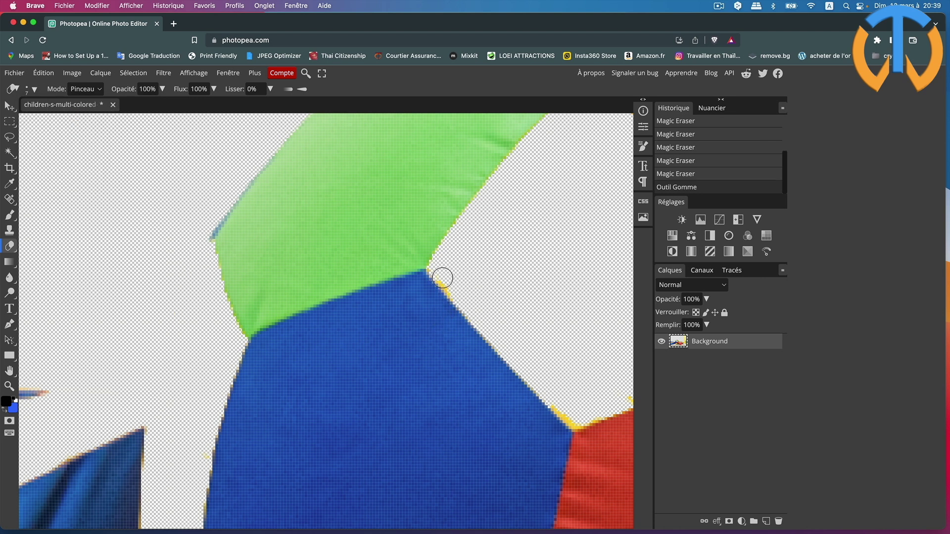
drag(442, 278, 463, 300)
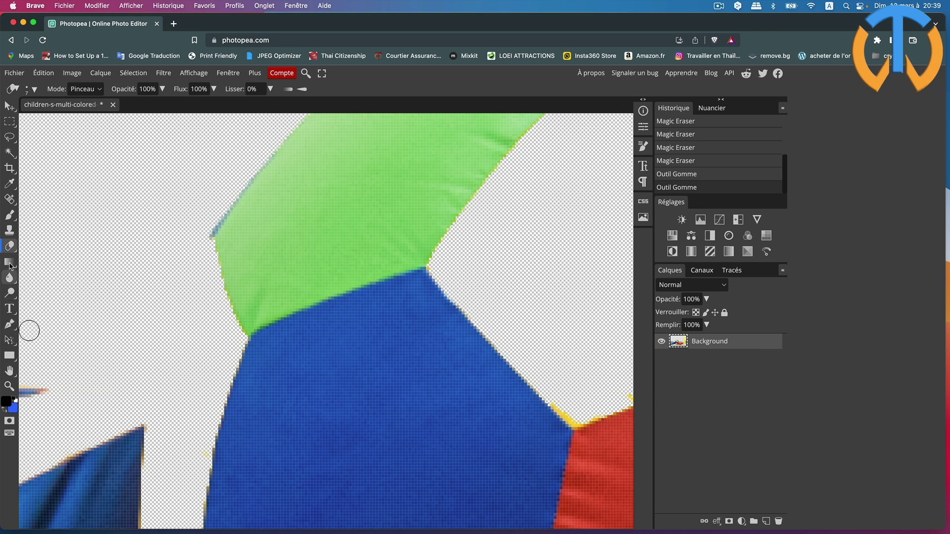
Magic-erase the yellow fringe pixels and the blue panel beside the ball's green patch
right_click(9, 246)
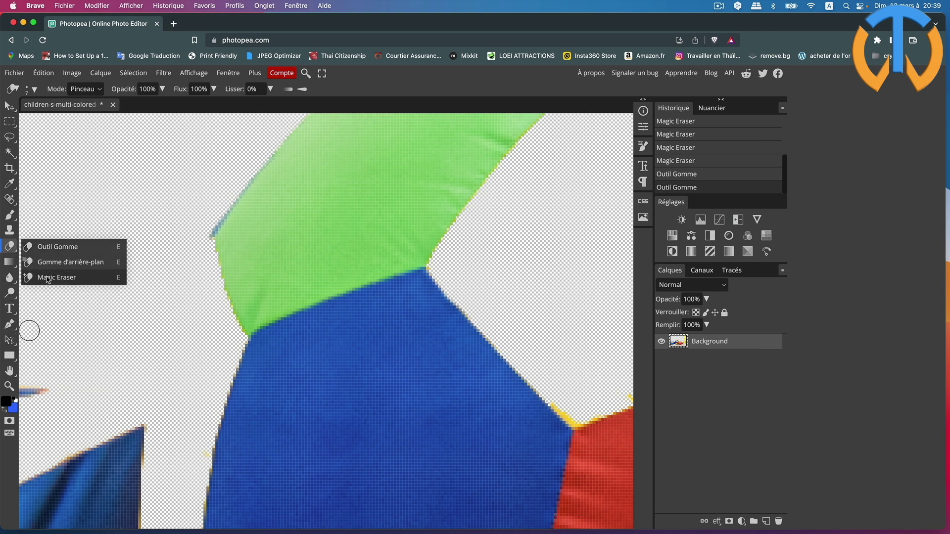
click(48, 278)
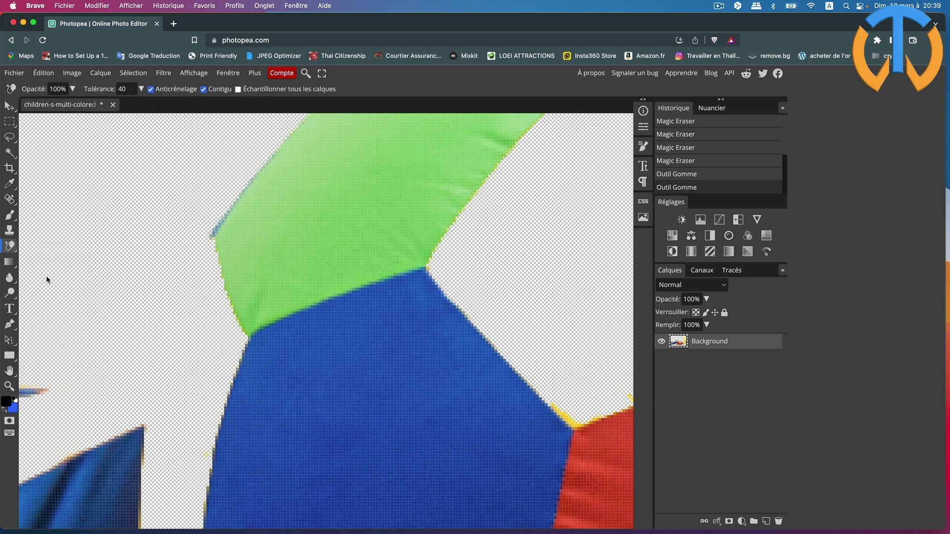
click(565, 418)
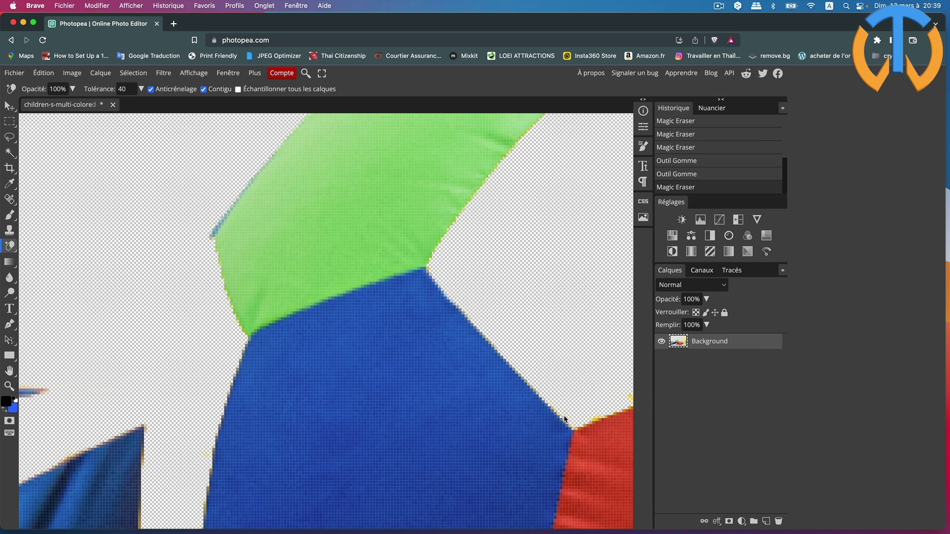
click(595, 420)
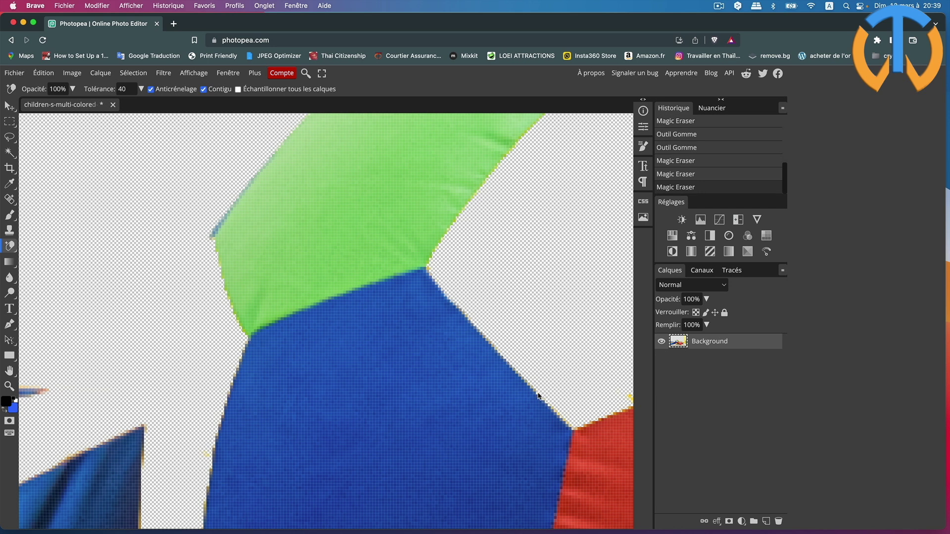
click(534, 401)
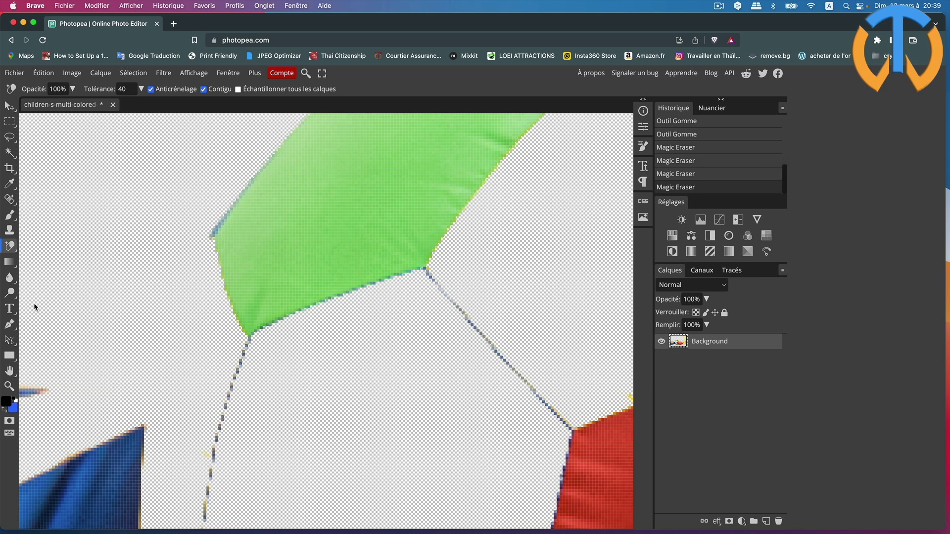
click(10, 387)
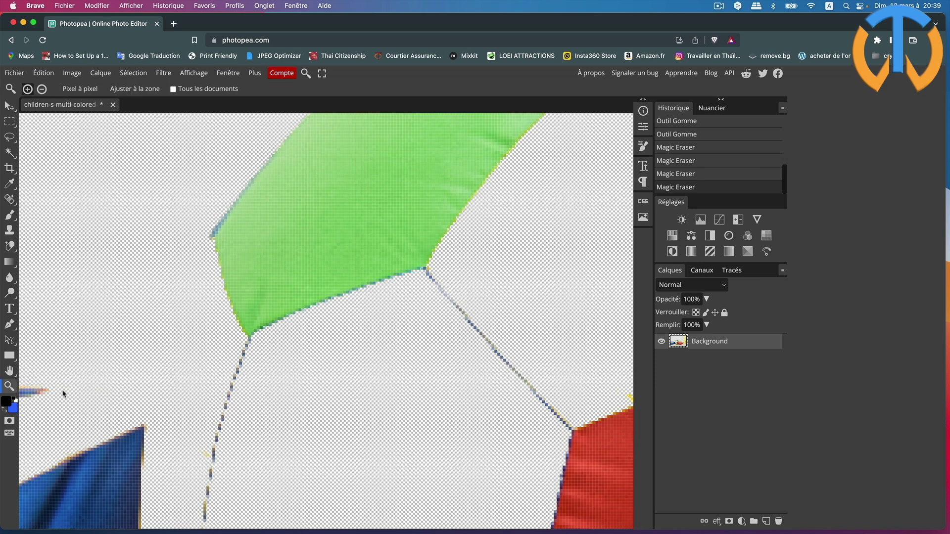
Fit the image in view and add a text layer reading 'Effet 3D sympathique' above the balls
click(135, 89)
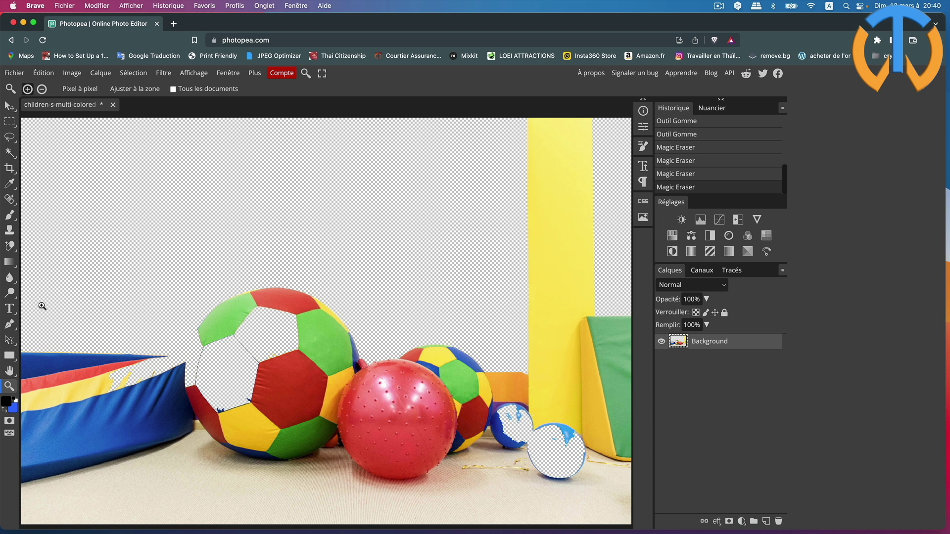
click(11, 310)
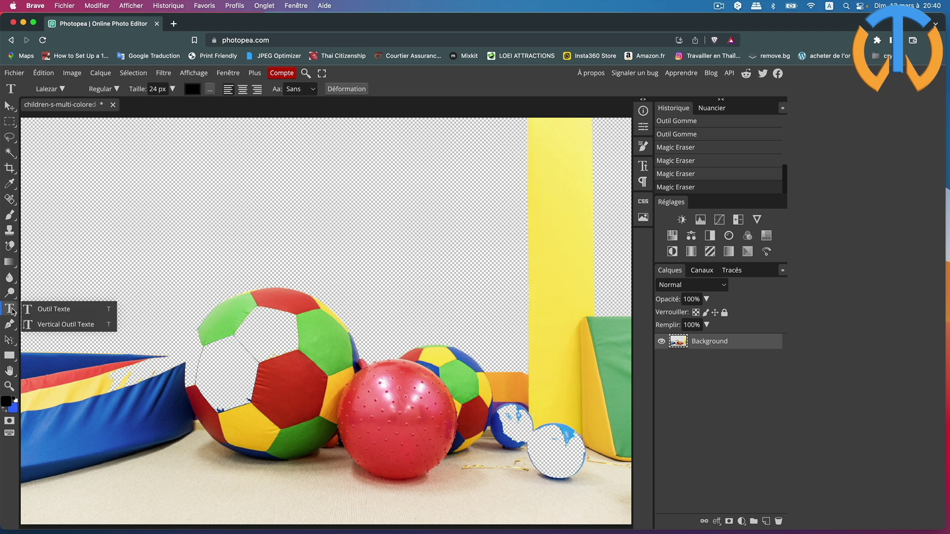
click(98, 175)
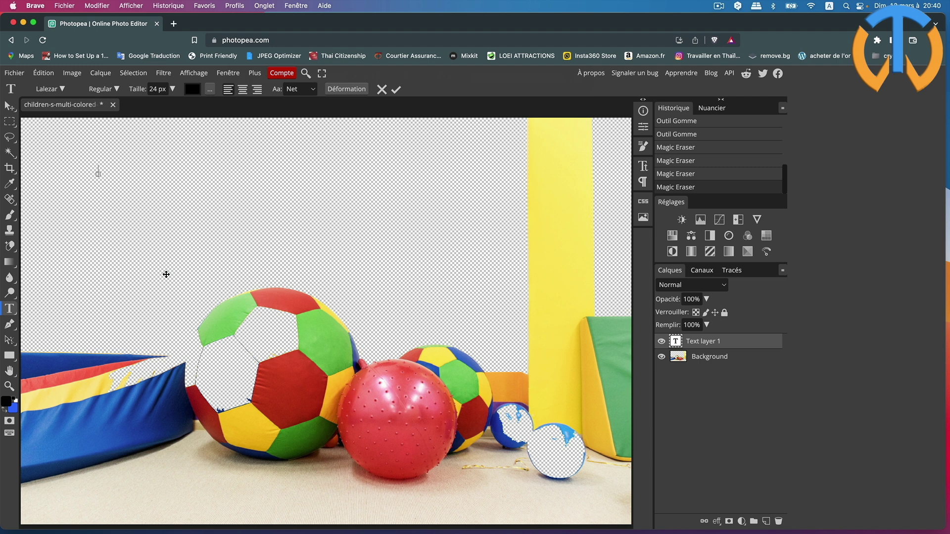
text(Effet 3D sympathique)
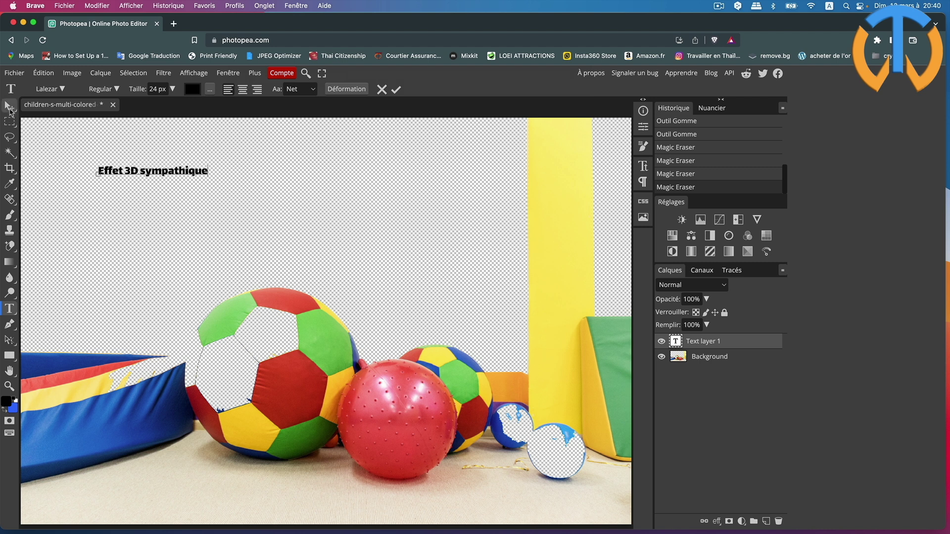
click(9, 108)
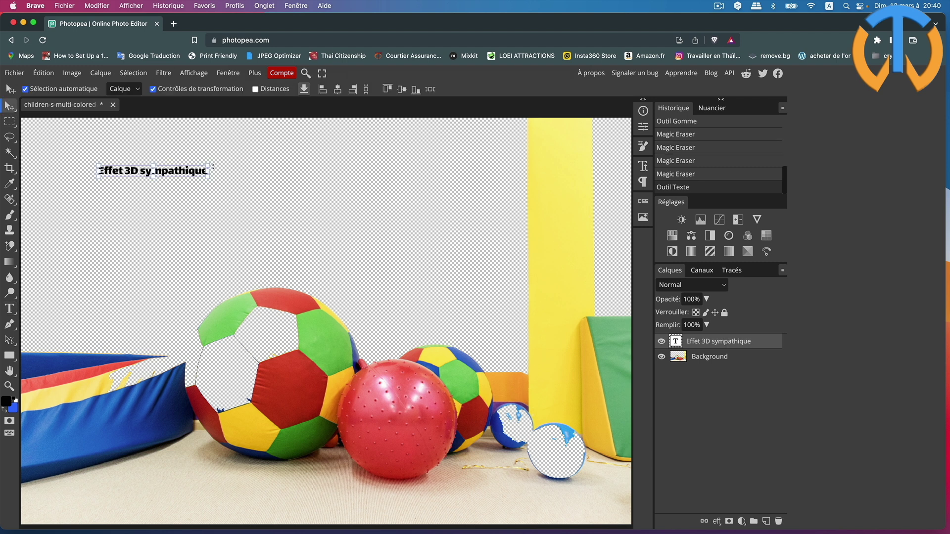
Free-transform the title text wider on both sides and much taller, then commit
drag(207, 171, 606, 175)
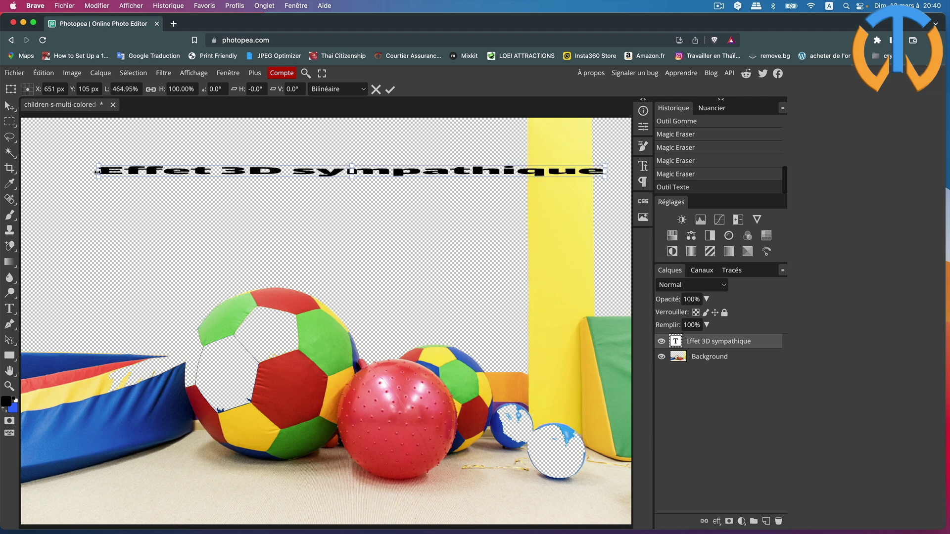
drag(98, 171, 38, 172)
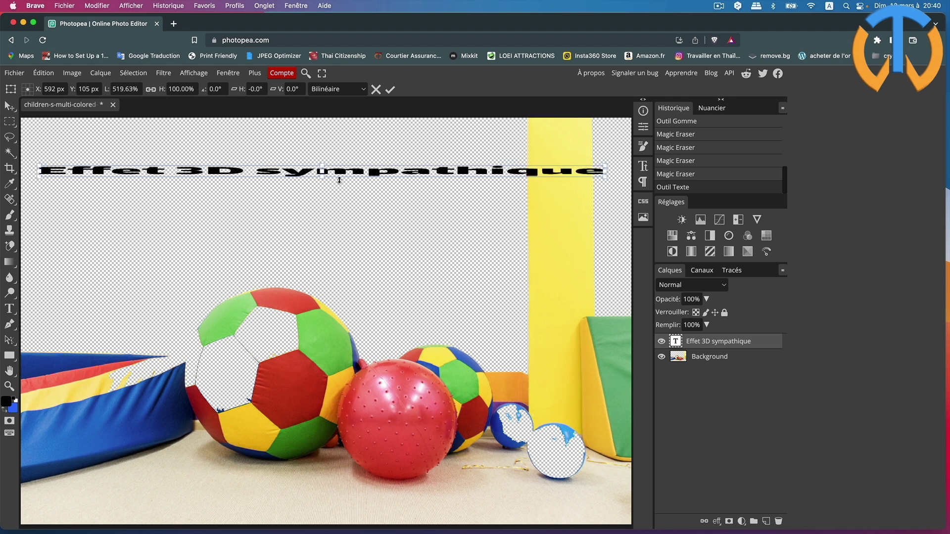
drag(322, 177, 318, 224)
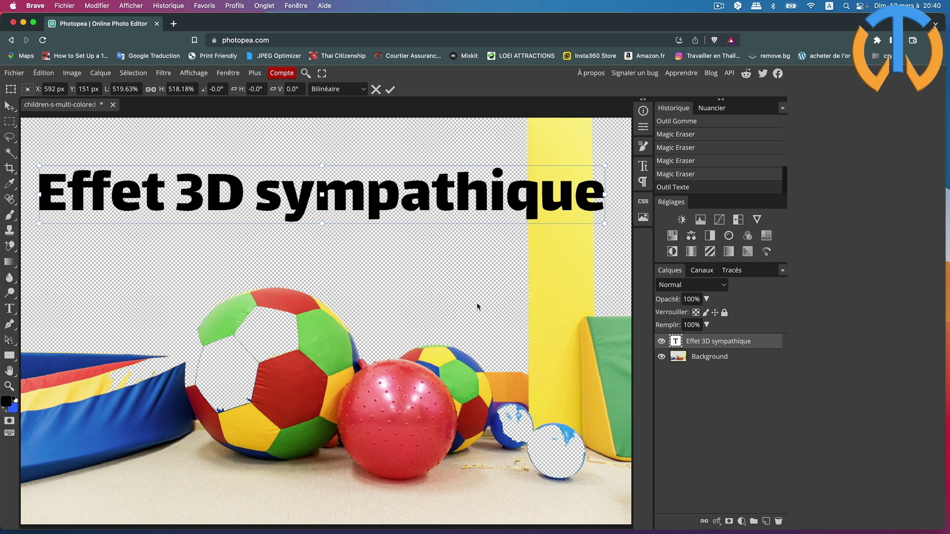
key(Return)
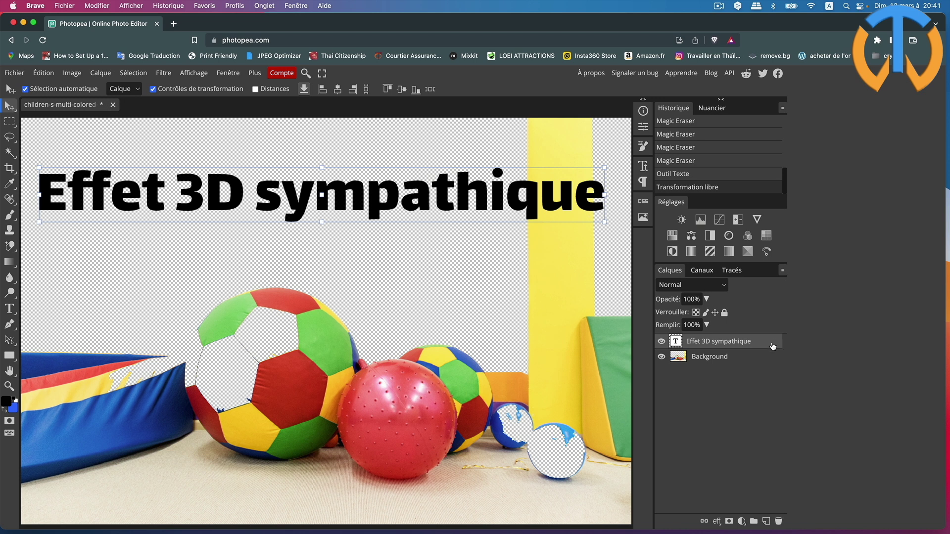
Open the text's Layer Style dialog and try Bevel, Inner Shadow, Outer Glow and Drop Shadow, leaving none applied
double_click(773, 346)
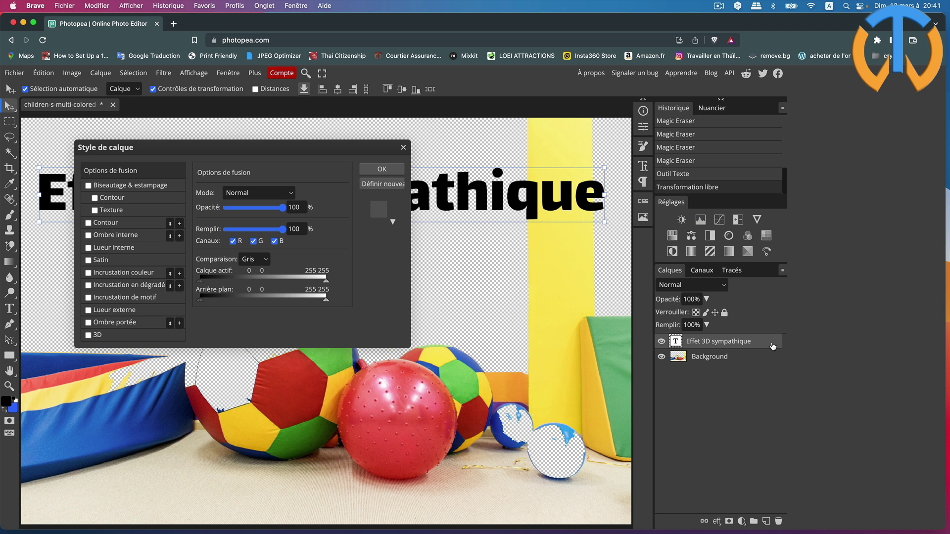
mouse_move(246, 150)
mouse_down()
mouse_move(499, 270)
mouse_move(778, 44)
mouse_move(803, 45)
mouse_up()
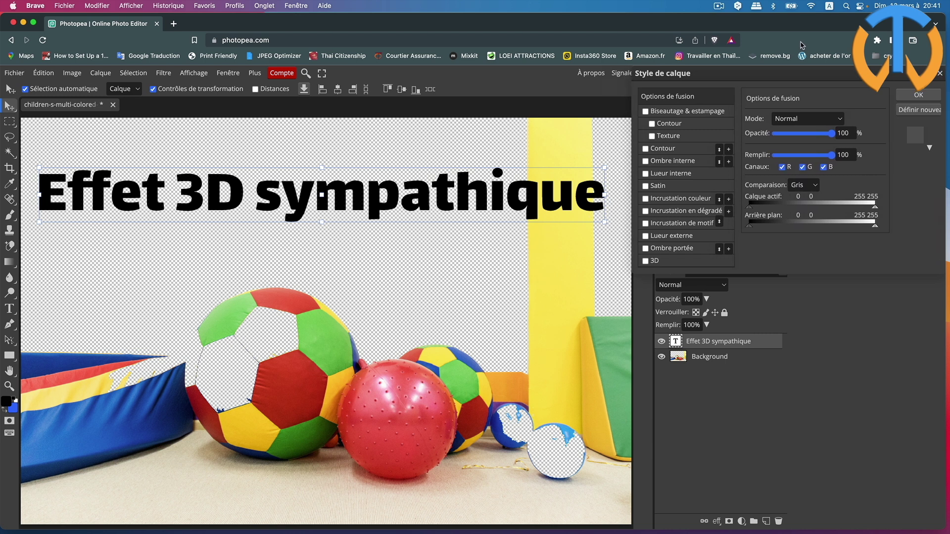
click(645, 112)
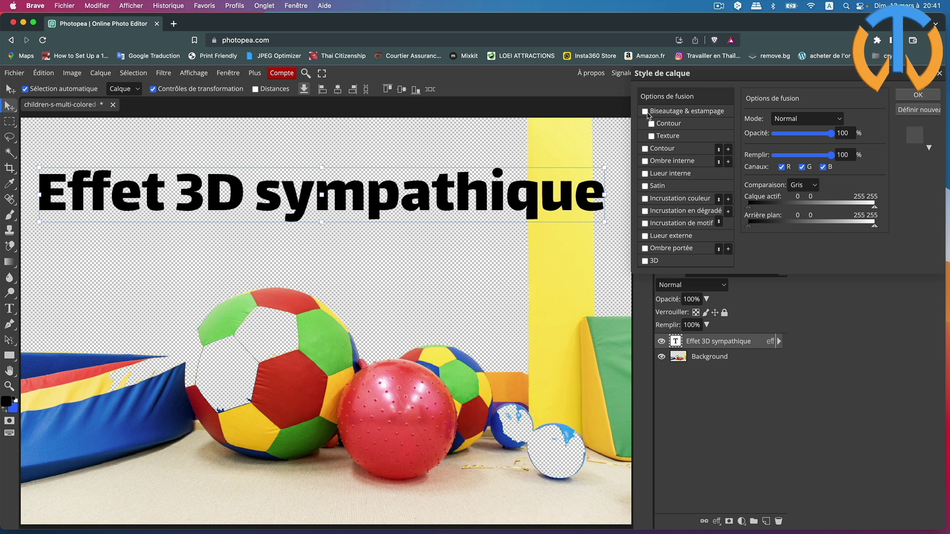
click(645, 162)
click(645, 161)
click(646, 236)
click(646, 236)
click(645, 249)
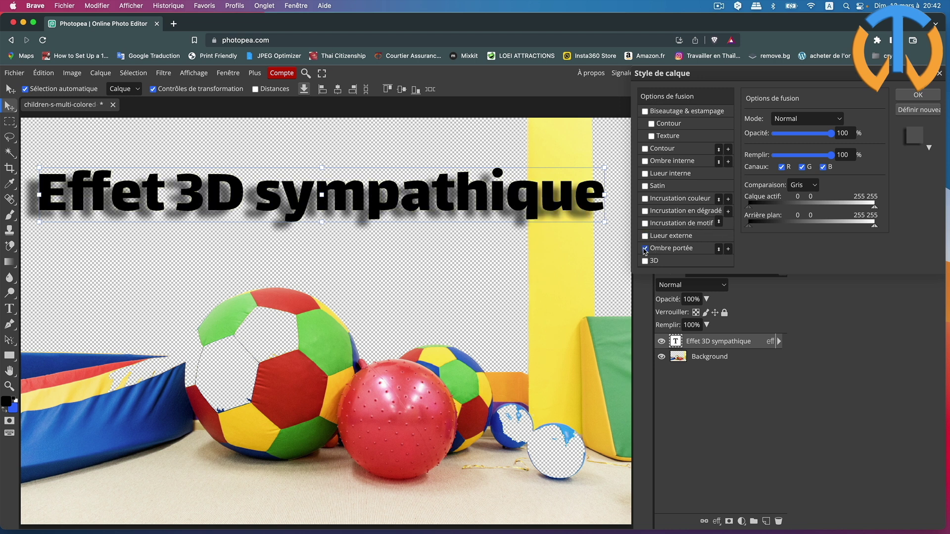
click(645, 249)
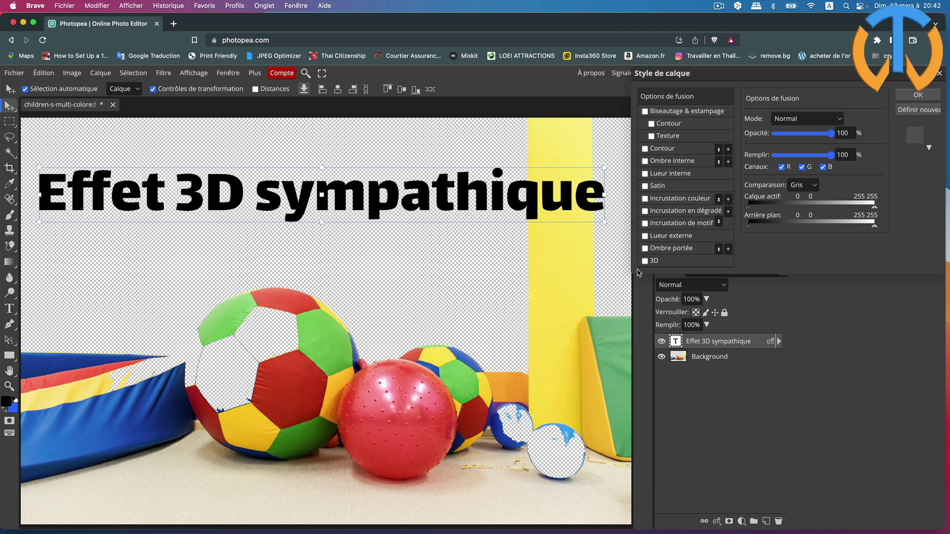
Enable the 3D layer style on the title text and display its extrusion settings
click(645, 261)
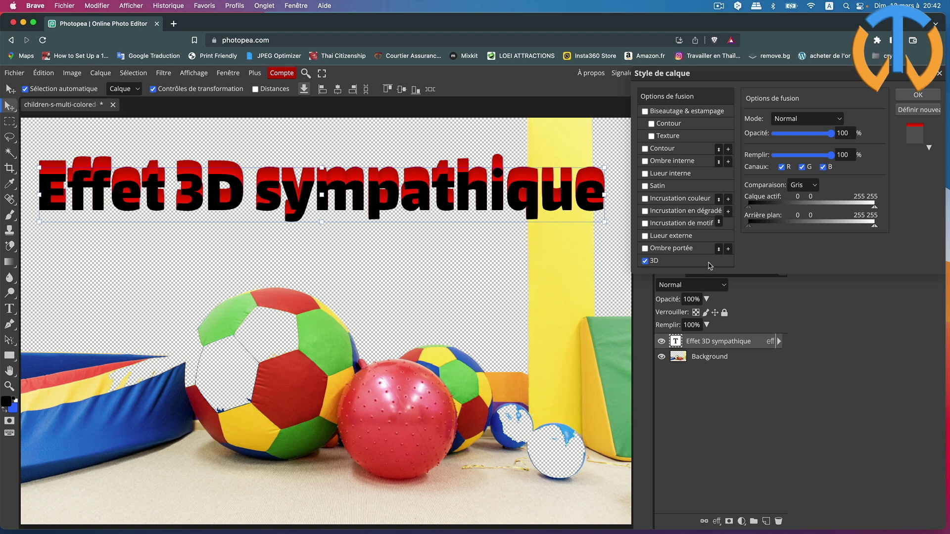
click(711, 264)
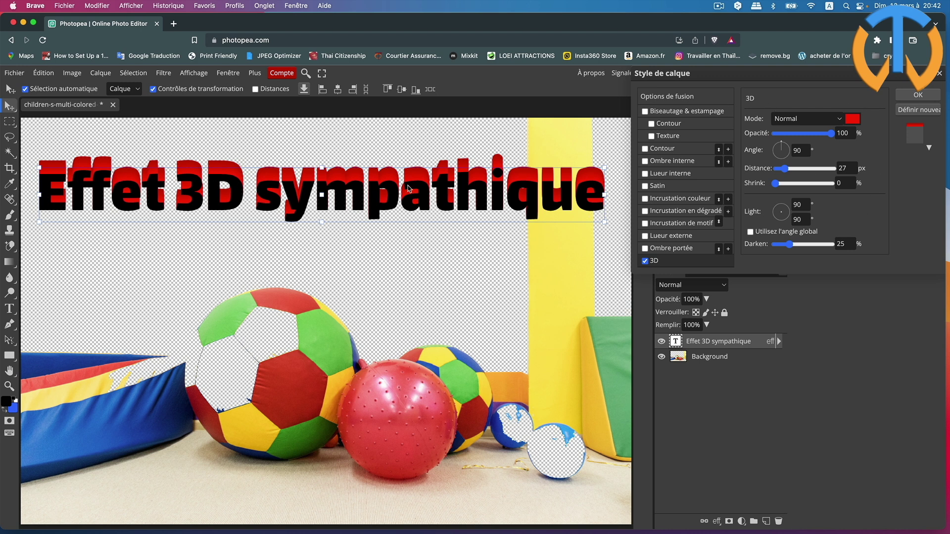
Change the 3D extrusion colour from red to light grey #a6bfbf
click(853, 118)
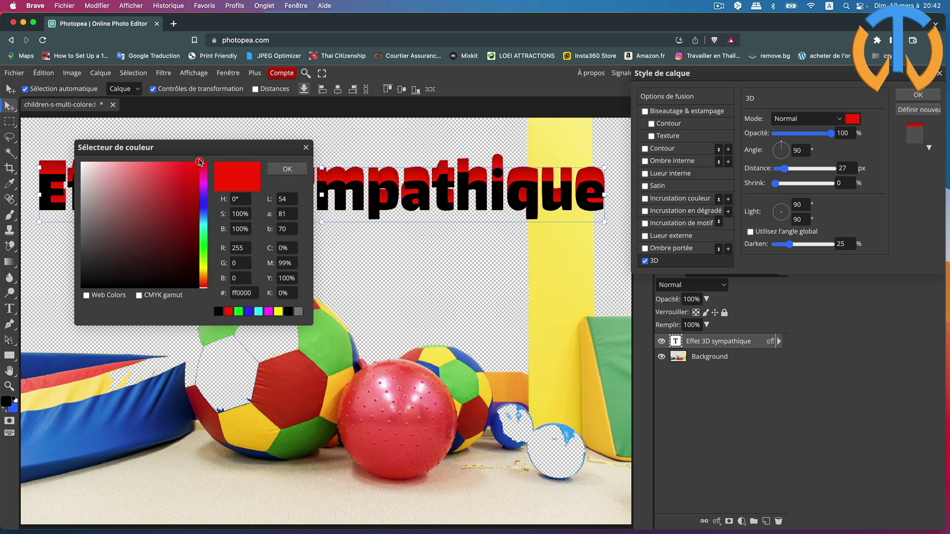
click(206, 199)
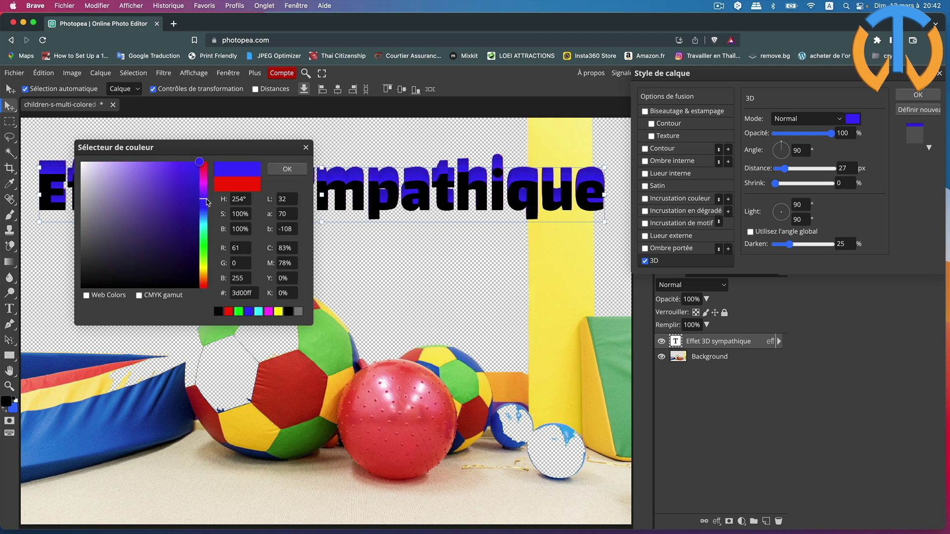
drag(207, 201, 202, 273)
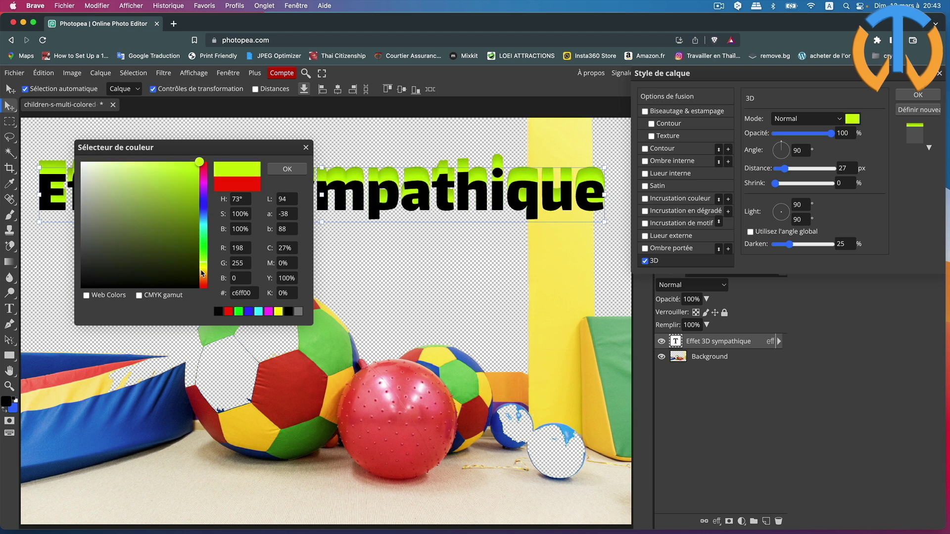
drag(202, 273, 207, 271)
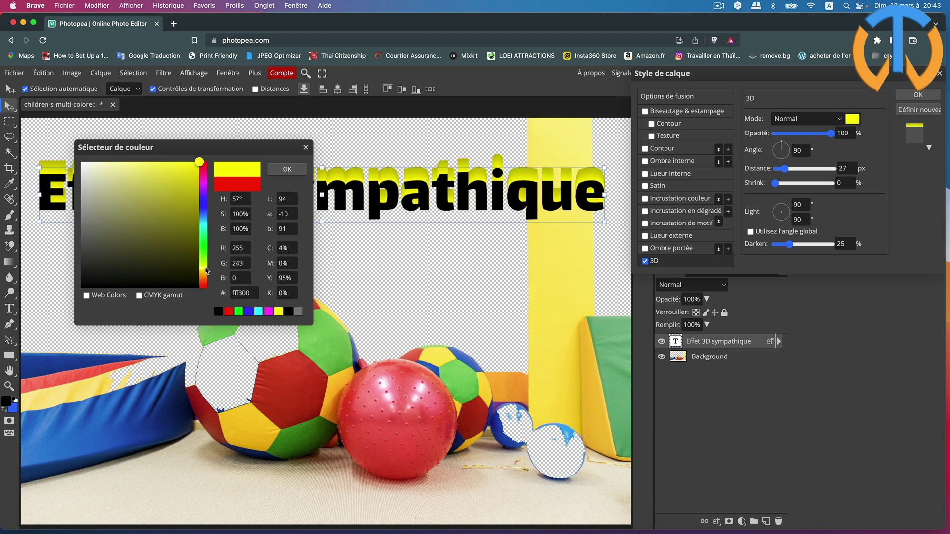
click(238, 312)
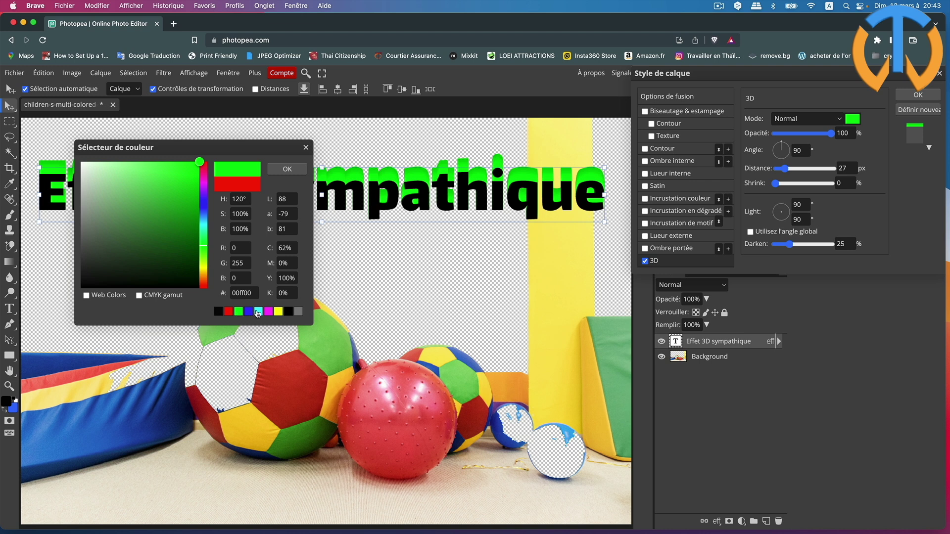
click(259, 311)
mouse_move(151, 192)
mouse_down()
mouse_move(85, 218)
mouse_move(96, 194)
mouse_up()
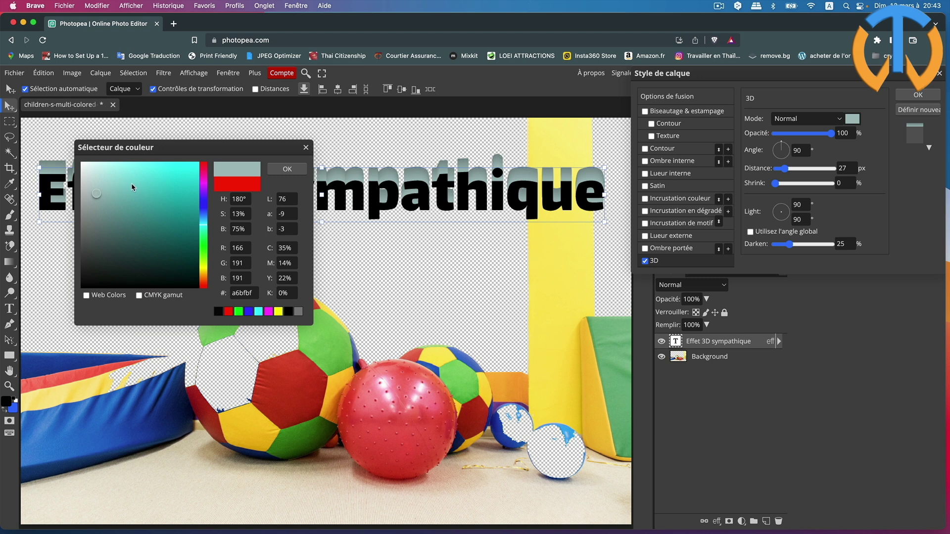
click(288, 169)
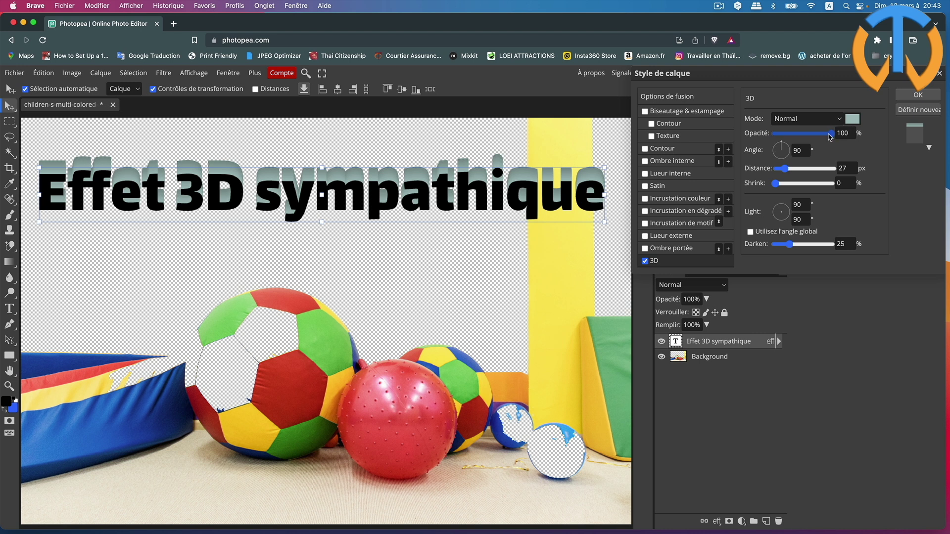
Set the 3D extrusion angle to 41° and its distance to 20 px
mouse_move(830, 137)
mouse_down()
mouse_move(762, 137)
mouse_move(840, 137)
mouse_up()
click(842, 132)
mouse_move(782, 147)
mouse_down()
mouse_move(781, 171)
mouse_move(790, 143)
mouse_up()
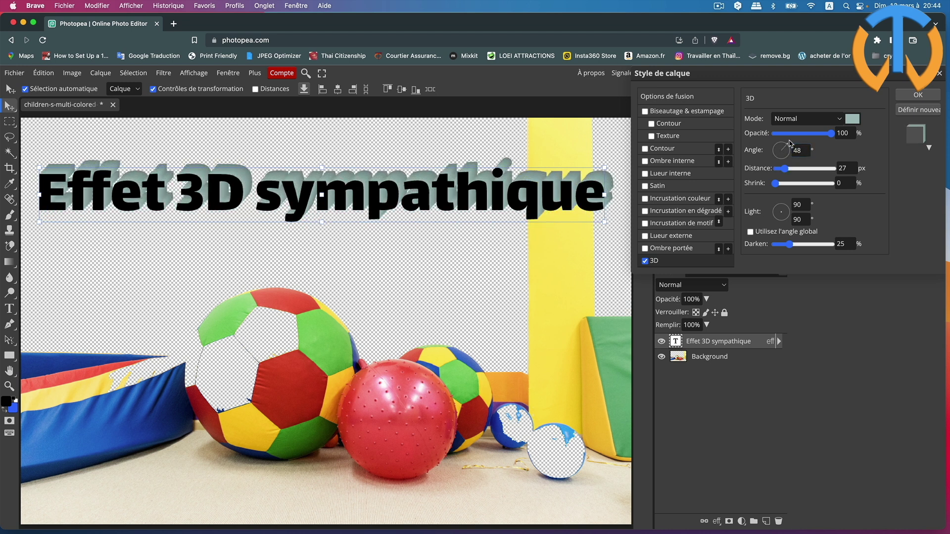
drag(791, 143, 790, 145)
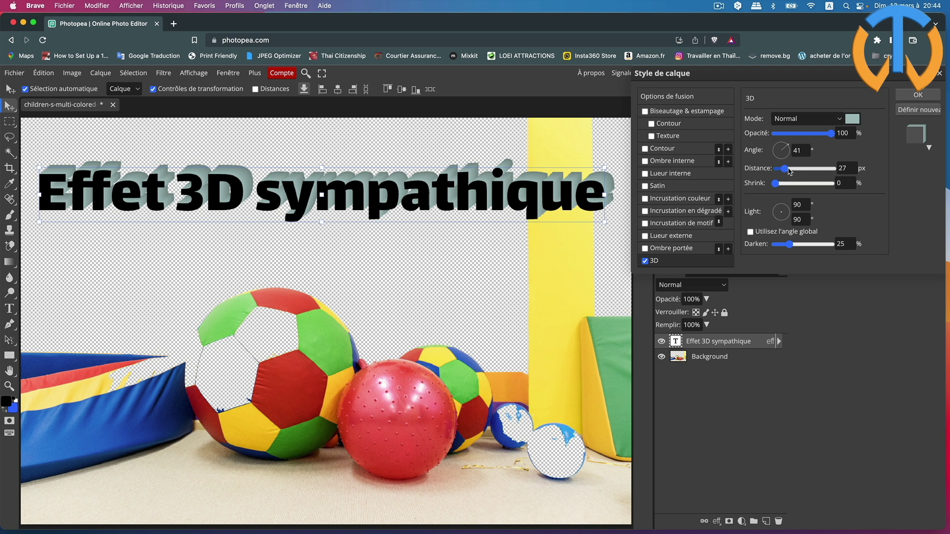
mouse_move(785, 169)
mouse_down()
mouse_move(800, 169)
mouse_move(783, 173)
mouse_up()
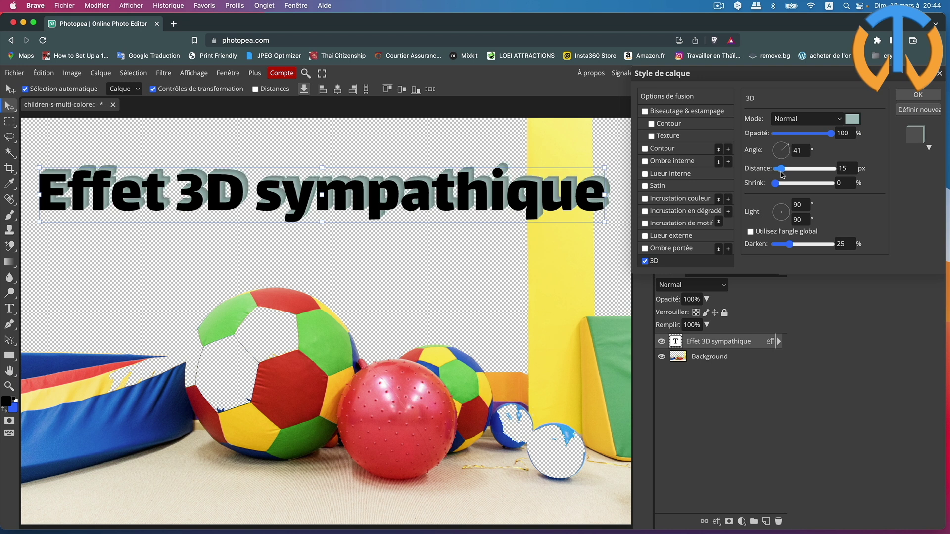
drag(782, 174, 783, 174)
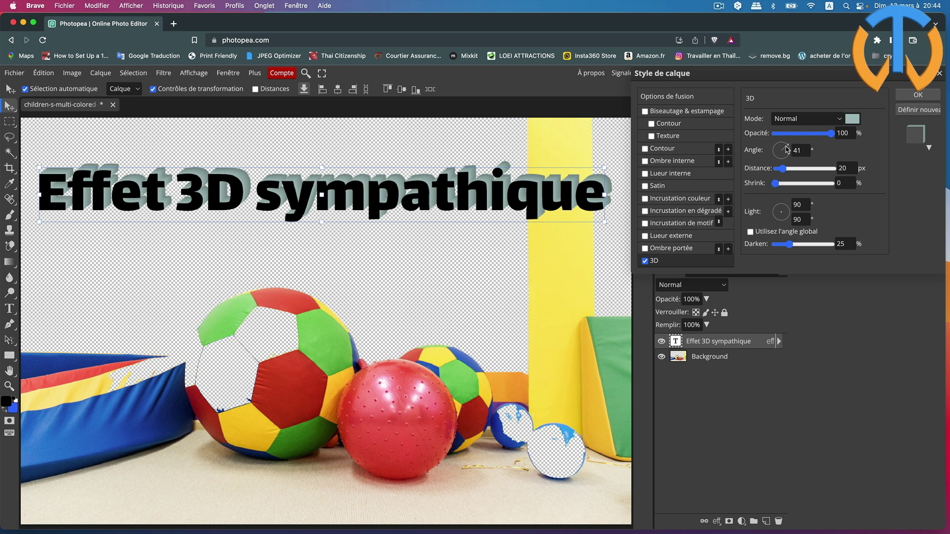
Turn the extrusion angle to 48° and taper it with a 14% shrink
drag(787, 149, 776, 148)
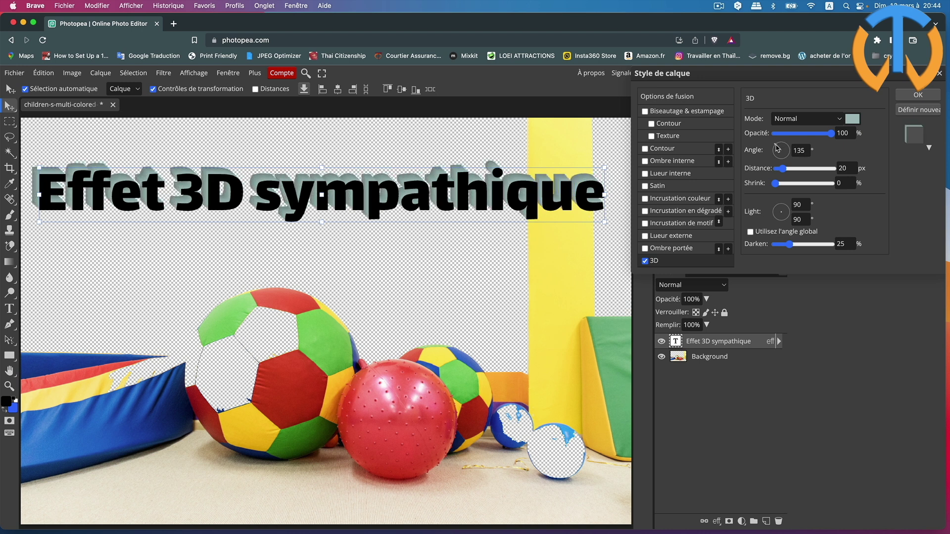
drag(777, 148, 788, 148)
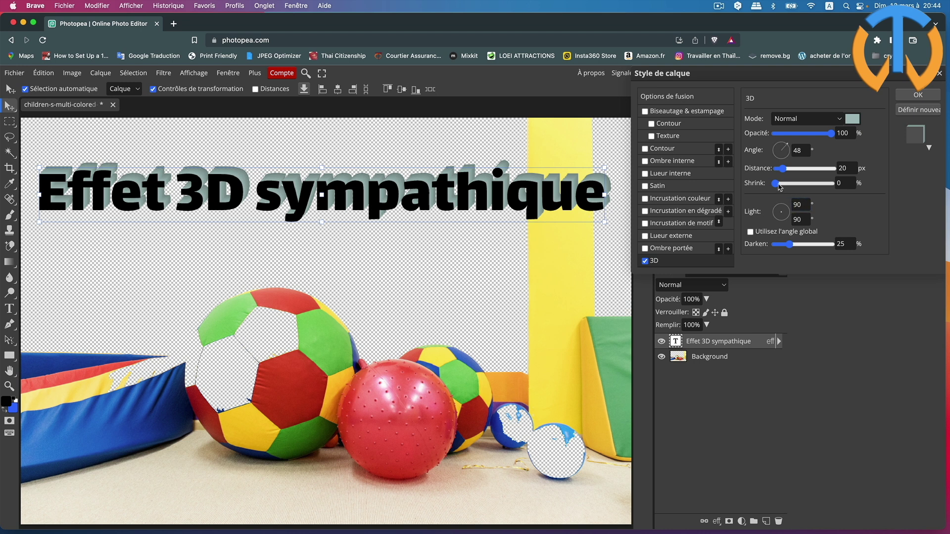
drag(778, 184, 785, 184)
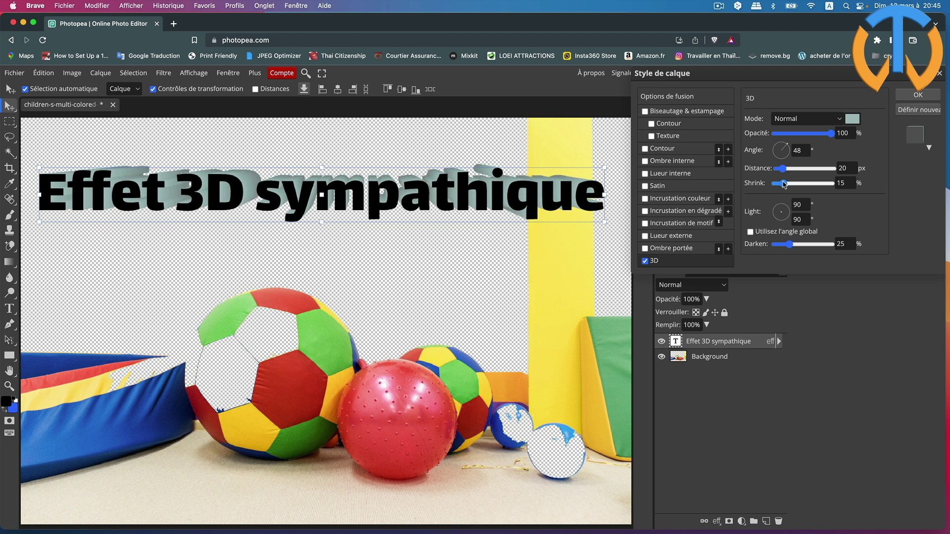
drag(784, 185, 780, 184)
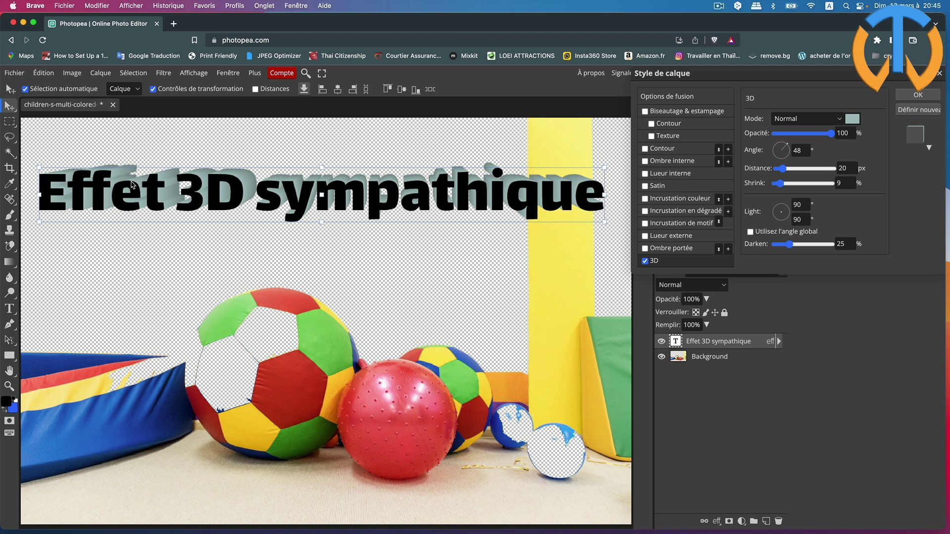
drag(779, 183, 788, 185)
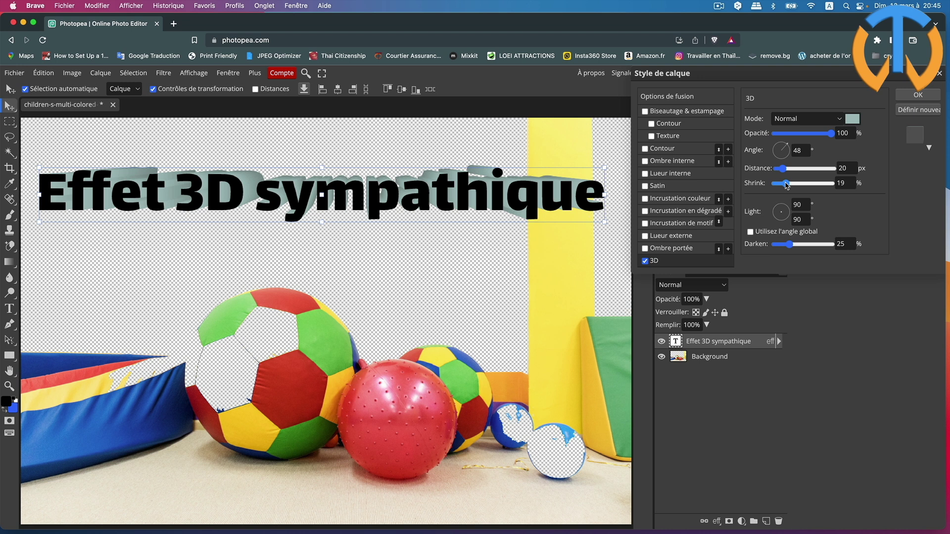
drag(788, 186, 771, 186)
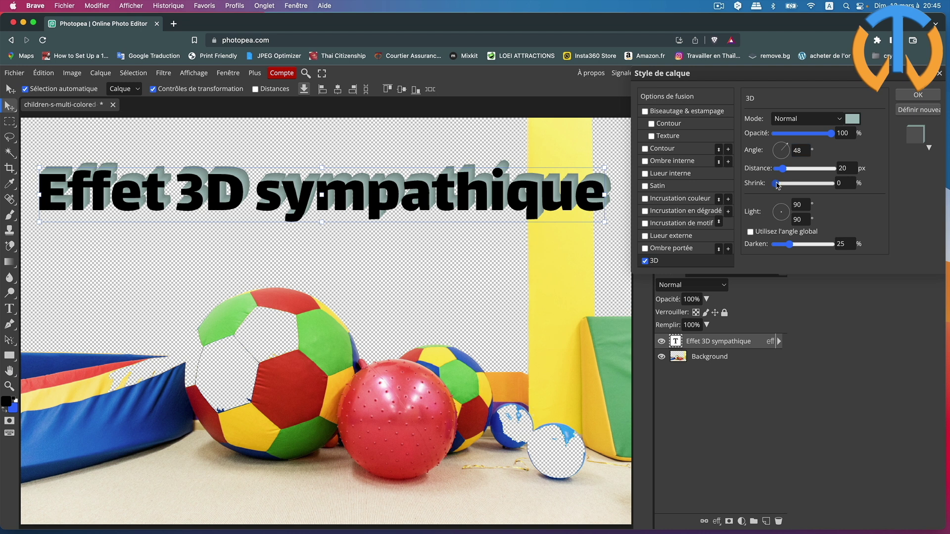
drag(778, 185, 784, 184)
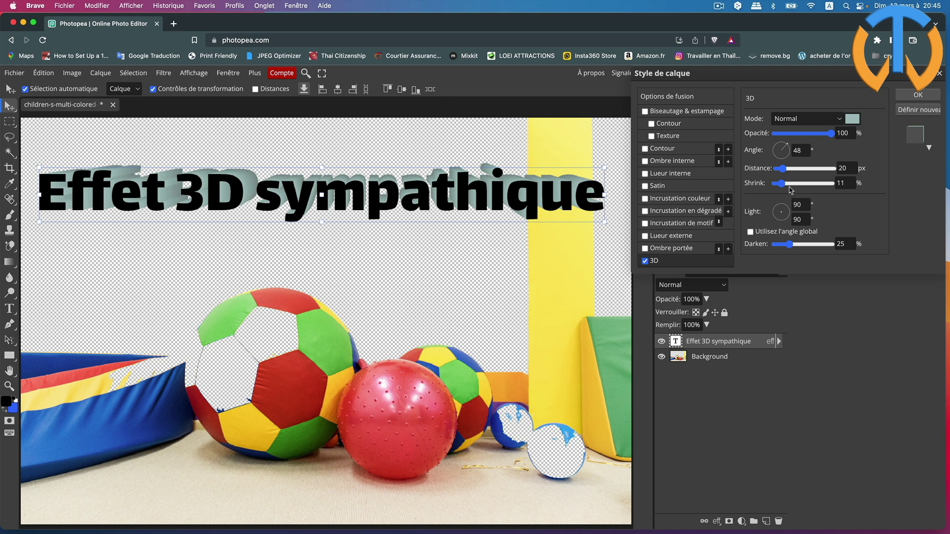
mouse_move(784, 185)
mouse_down()
mouse_move(793, 186)
mouse_move(785, 185)
mouse_up()
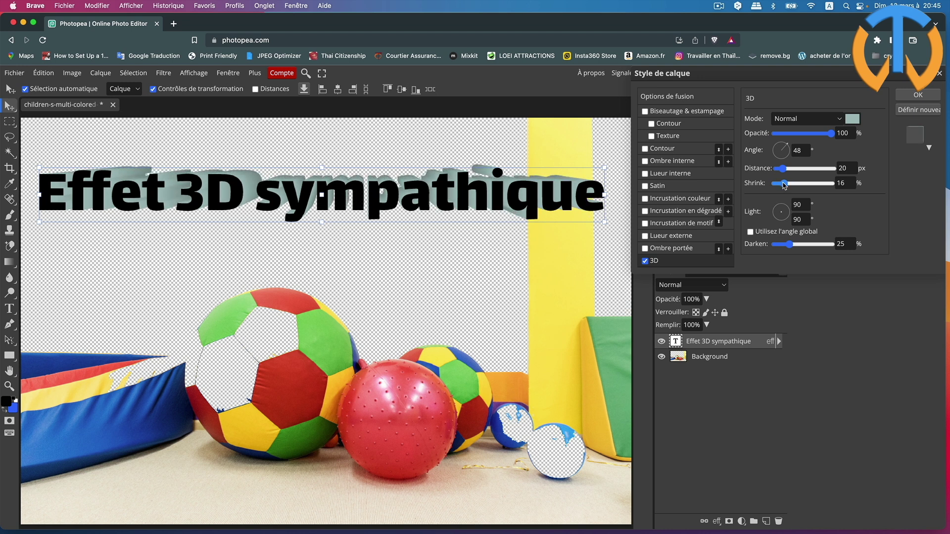
drag(785, 186, 782, 186)
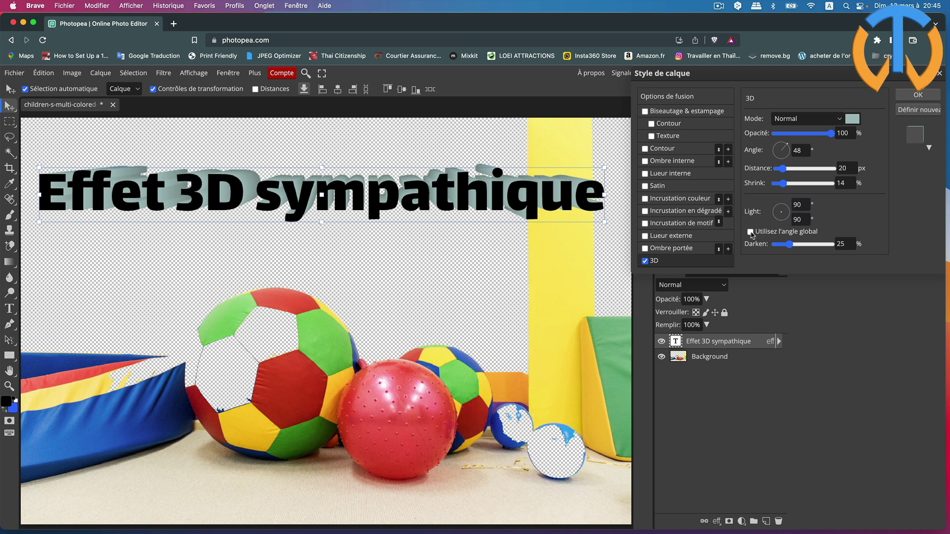
Give the extrusion its own light direction, independent of the global angle
click(751, 232)
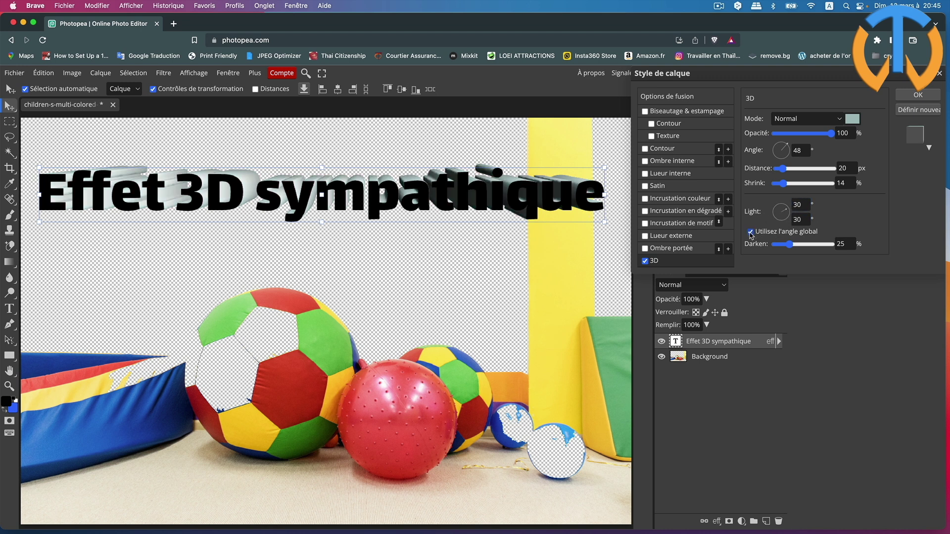
click(750, 232)
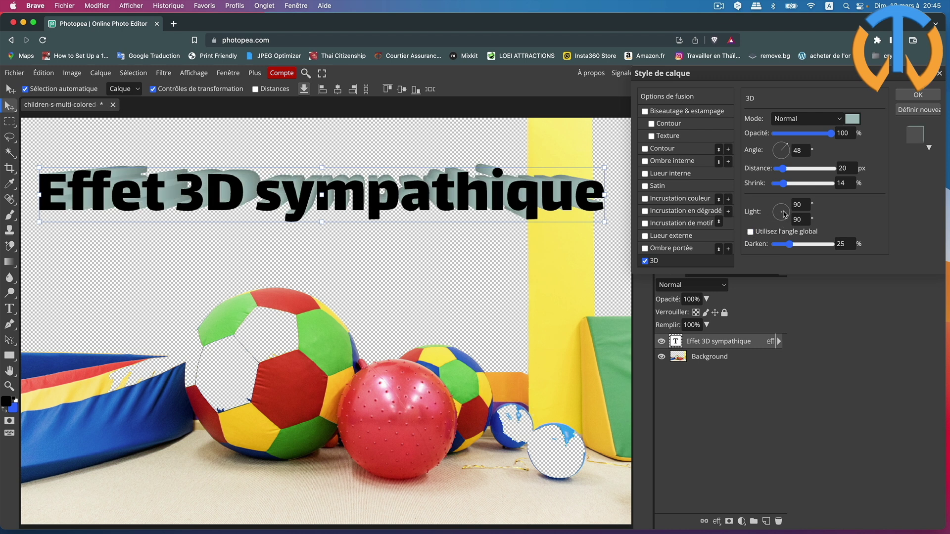
drag(788, 216, 784, 211)
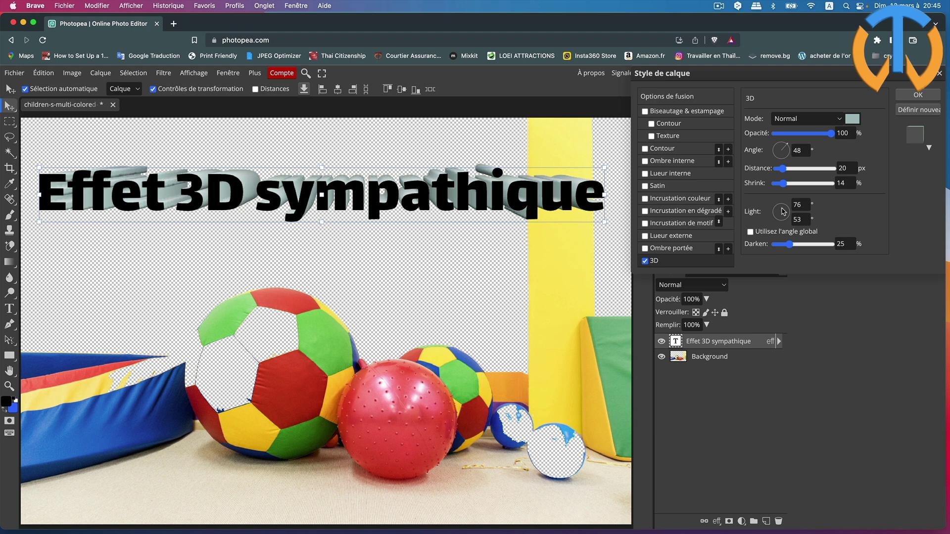
drag(784, 210, 784, 210)
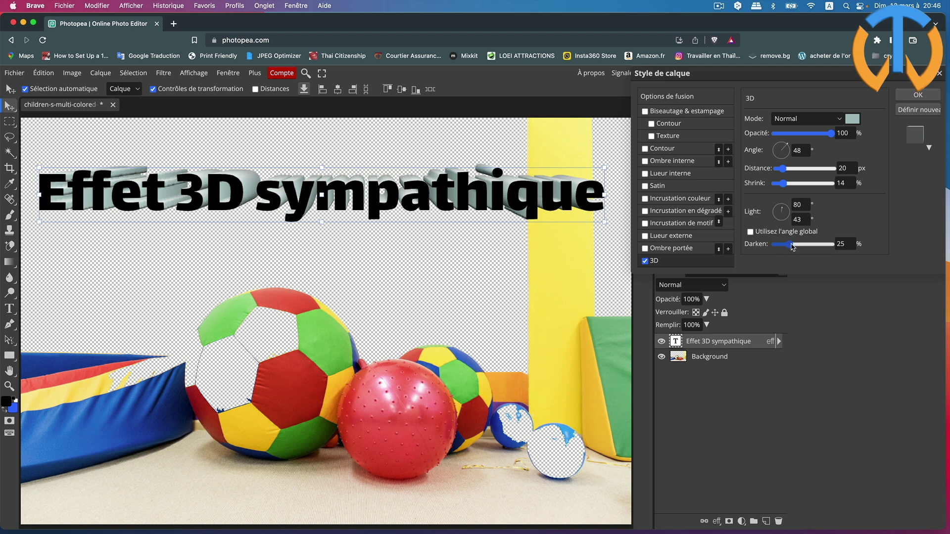
Set the extrusion's Darken to 100% and place the light at 99° and 22° altitude
drag(790, 244, 857, 245)
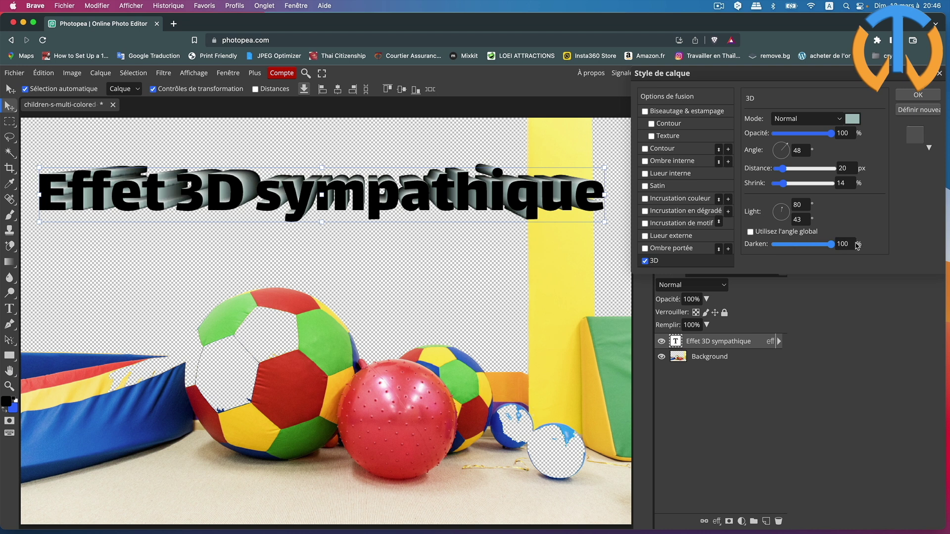
mouse_move(828, 244)
mouse_down()
mouse_move(757, 248)
mouse_move(794, 243)
mouse_up()
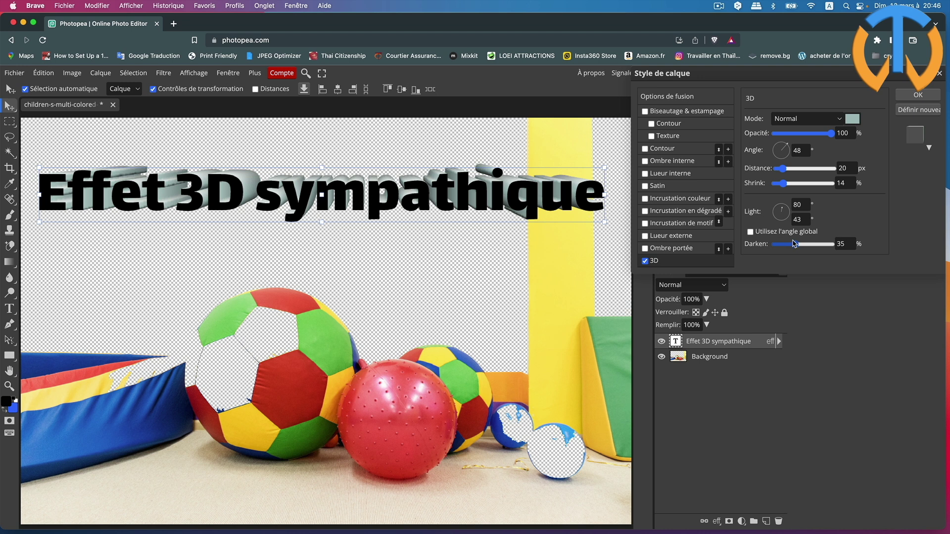
drag(794, 242, 853, 245)
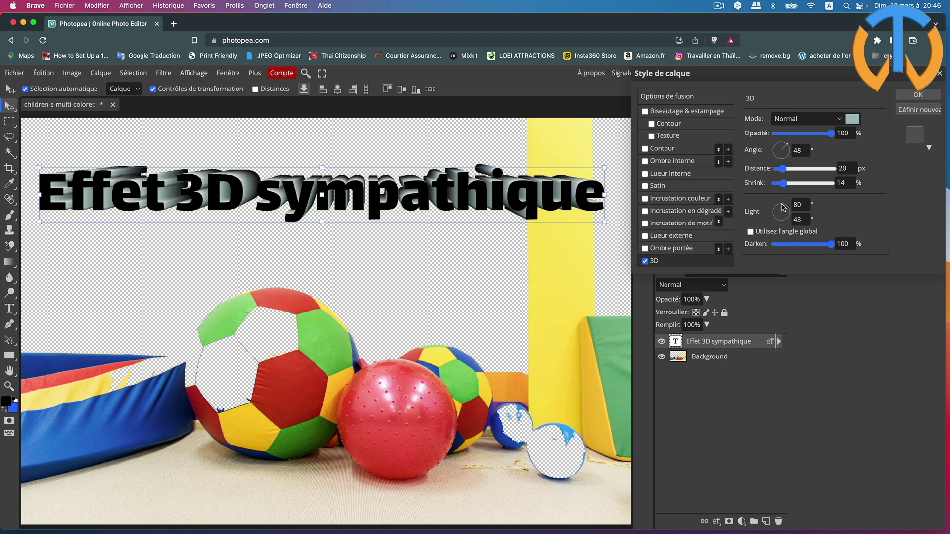
drag(783, 208, 782, 207)
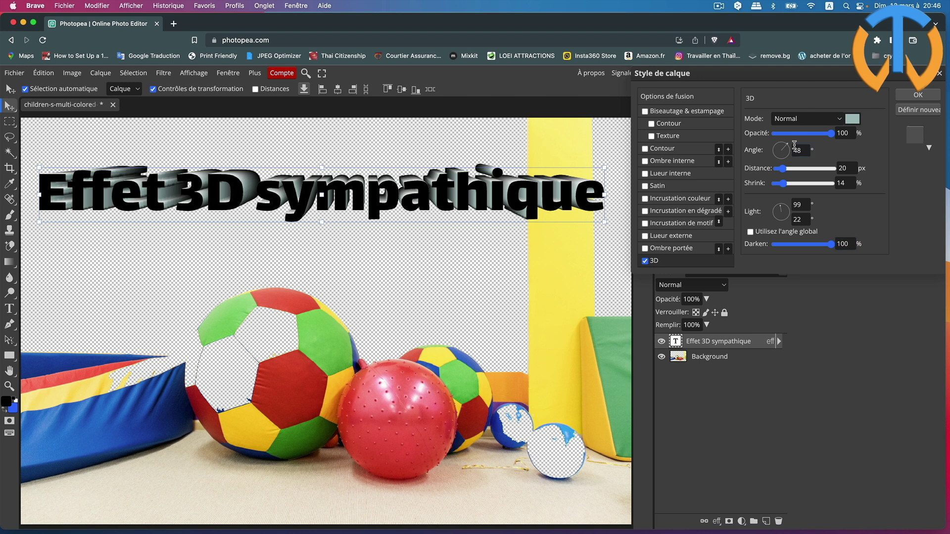